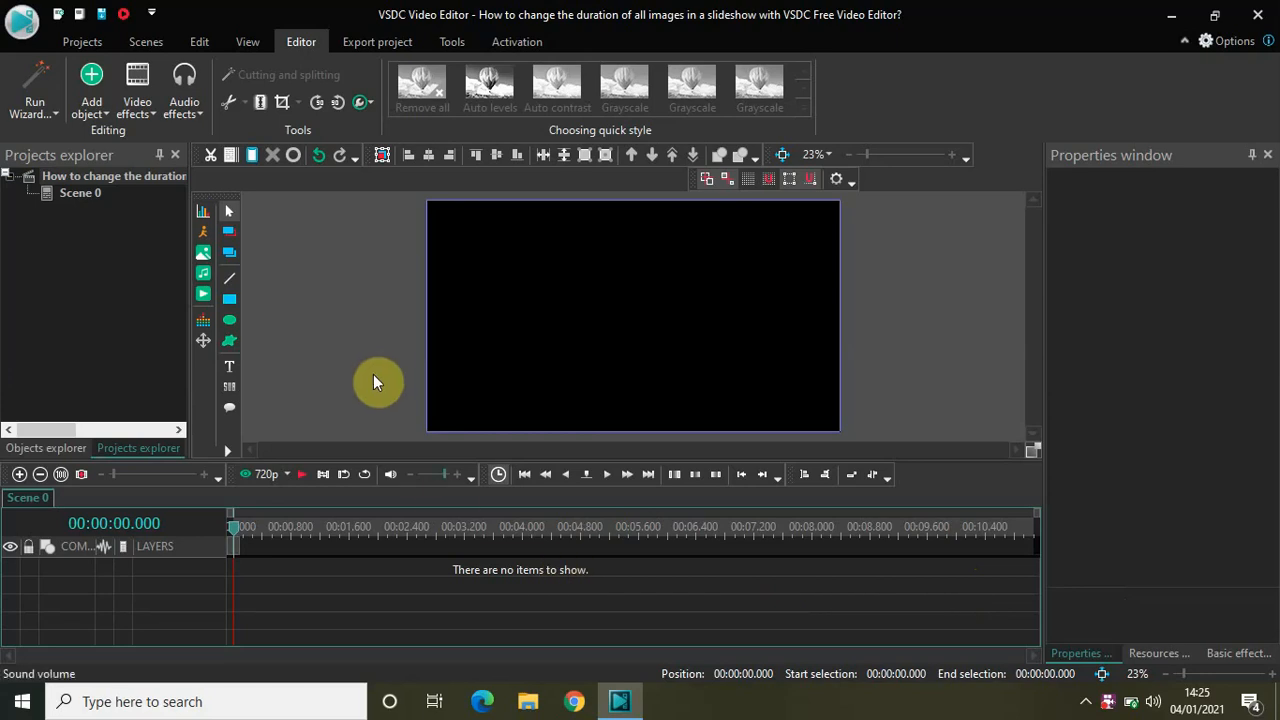
- Start a new slideshow in the wizard with the Downloads images fashion-3080644_1280, man-1485335_1280, model-336658_1280, model-2436214_1280 and model-2911330_1280
click(38, 112)
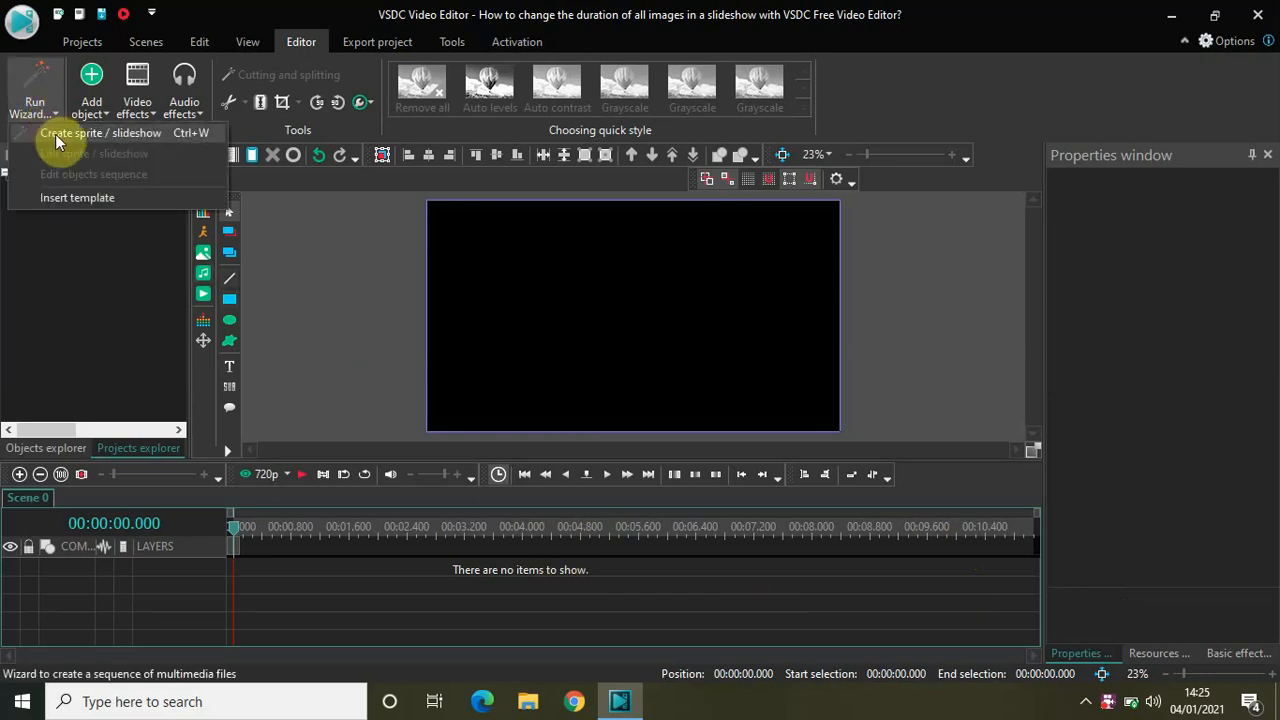
click(55, 138)
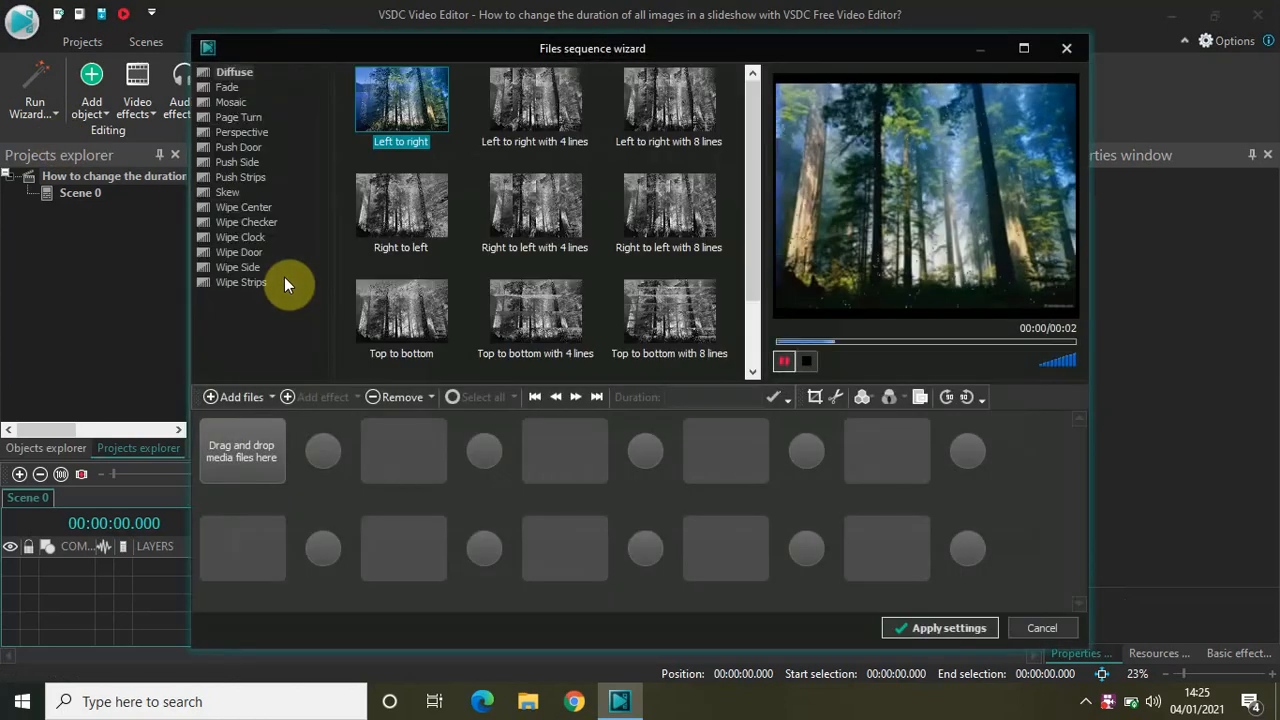
click(415, 137)
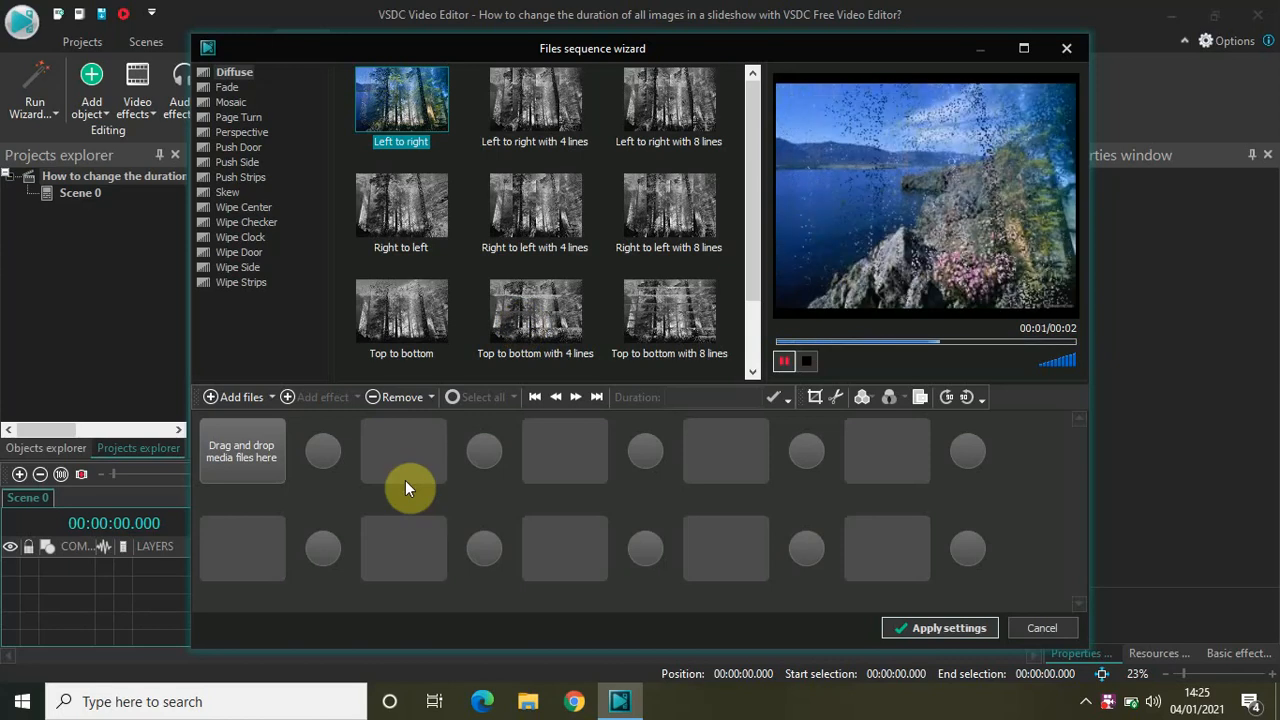
click(232, 399)
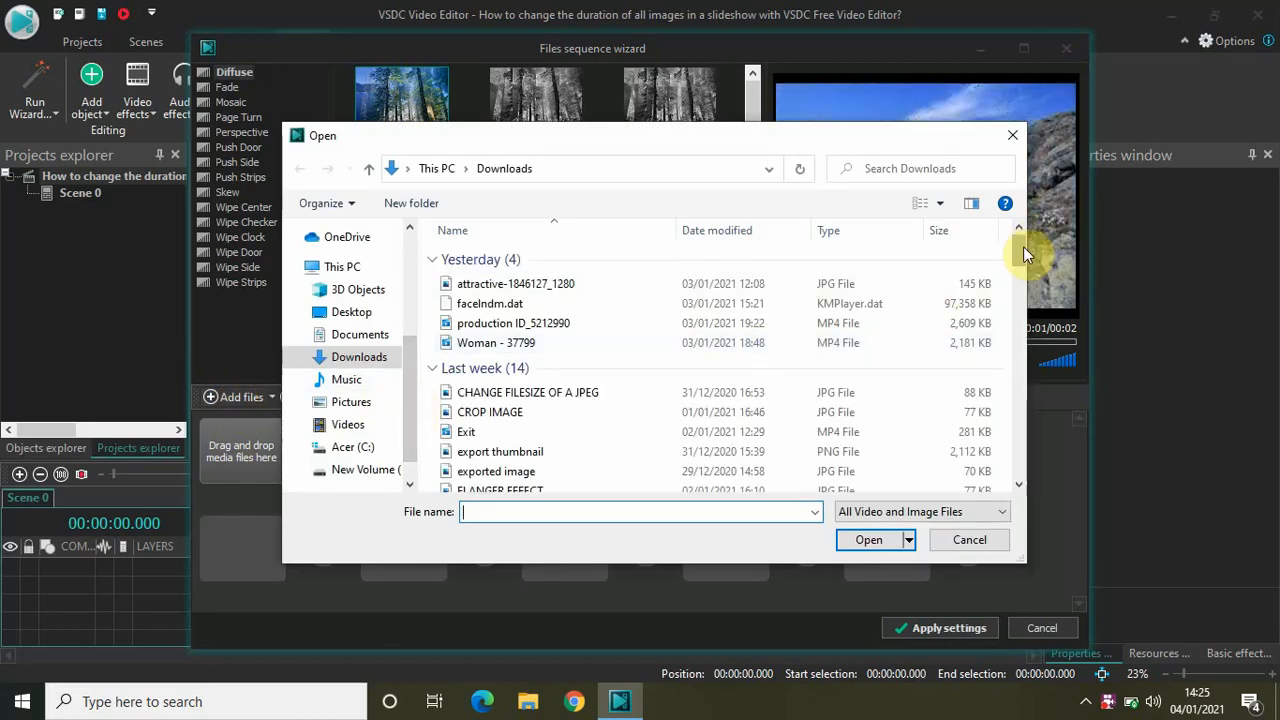
drag(1023, 246, 1011, 359)
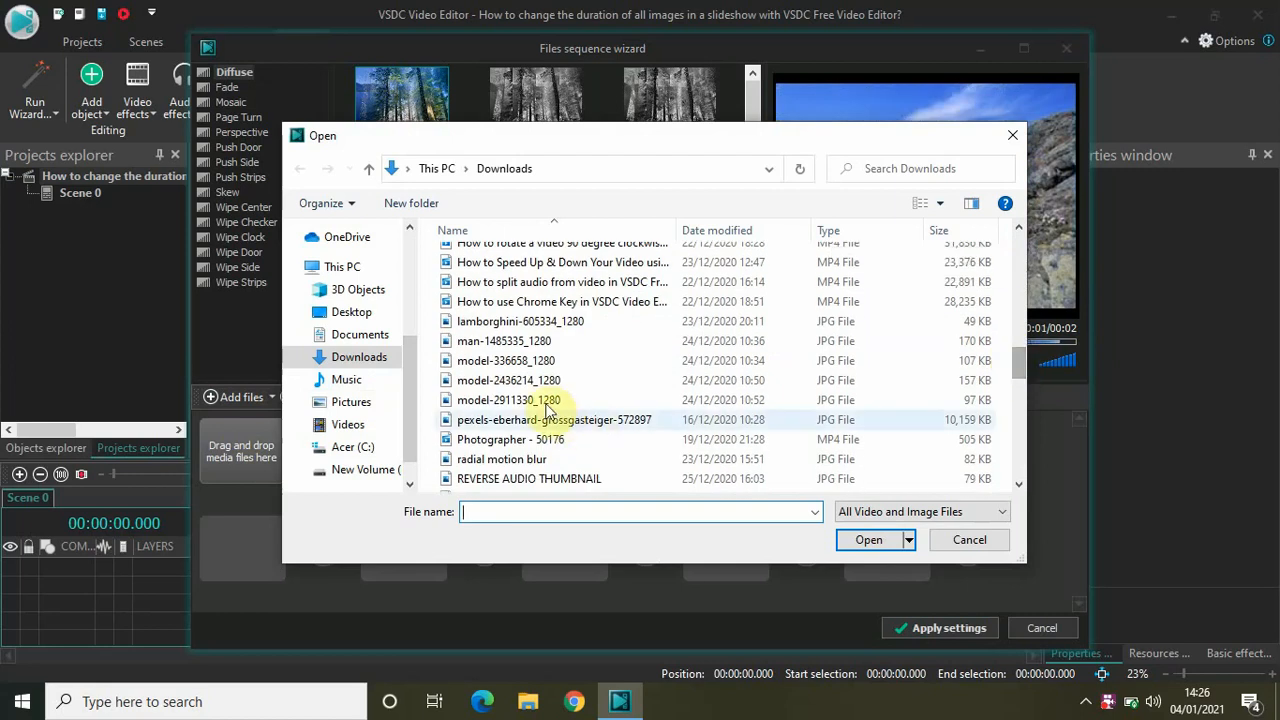
click(543, 402)
key(shift+Up)
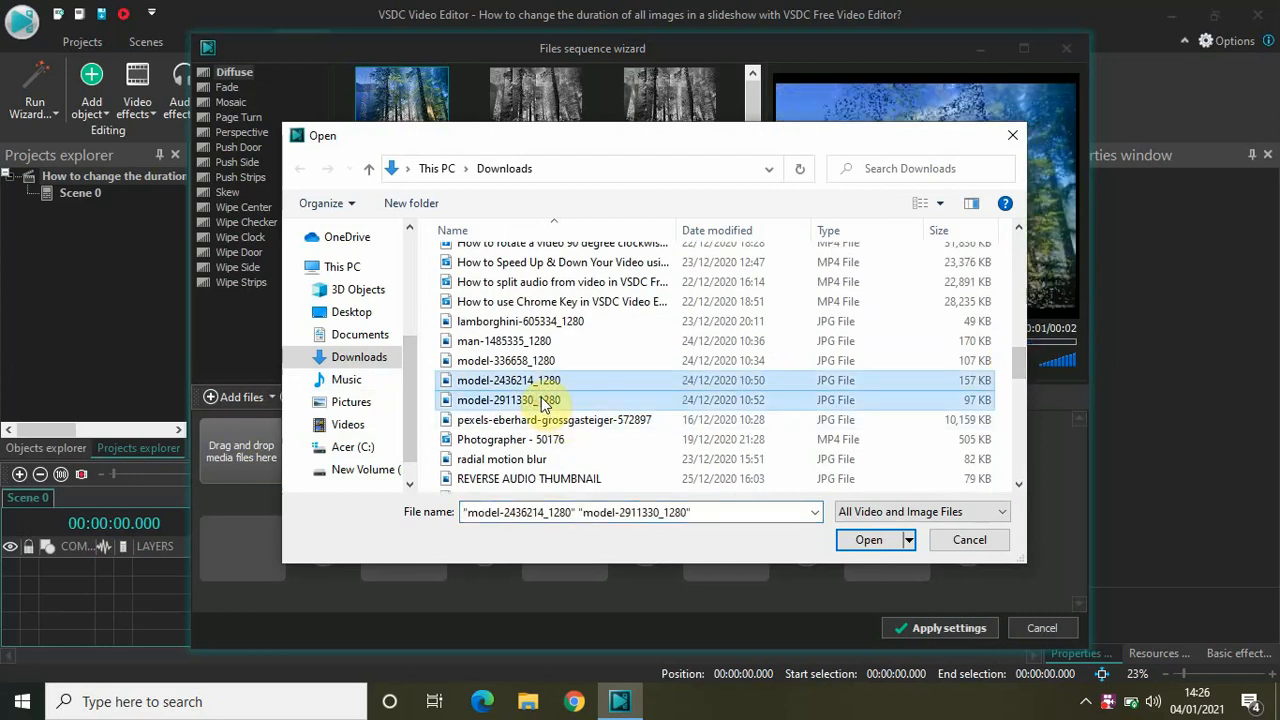
key(shift+Up)
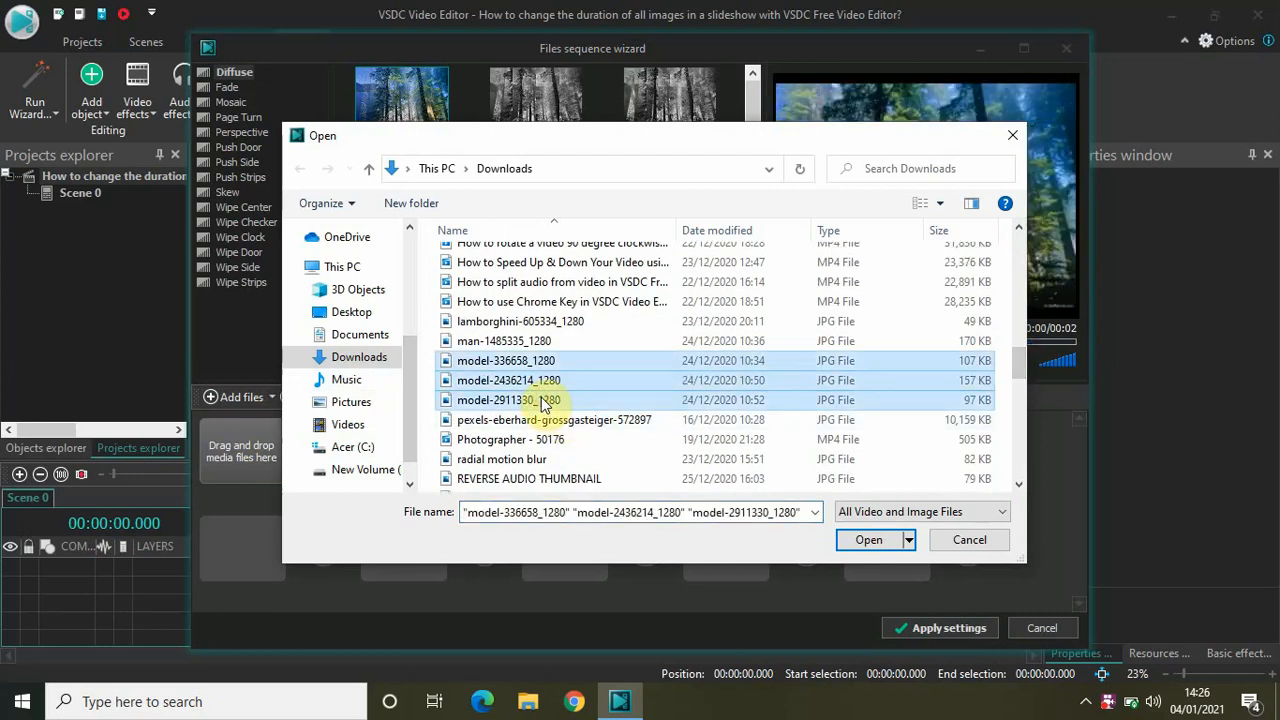
key(shift+Up)
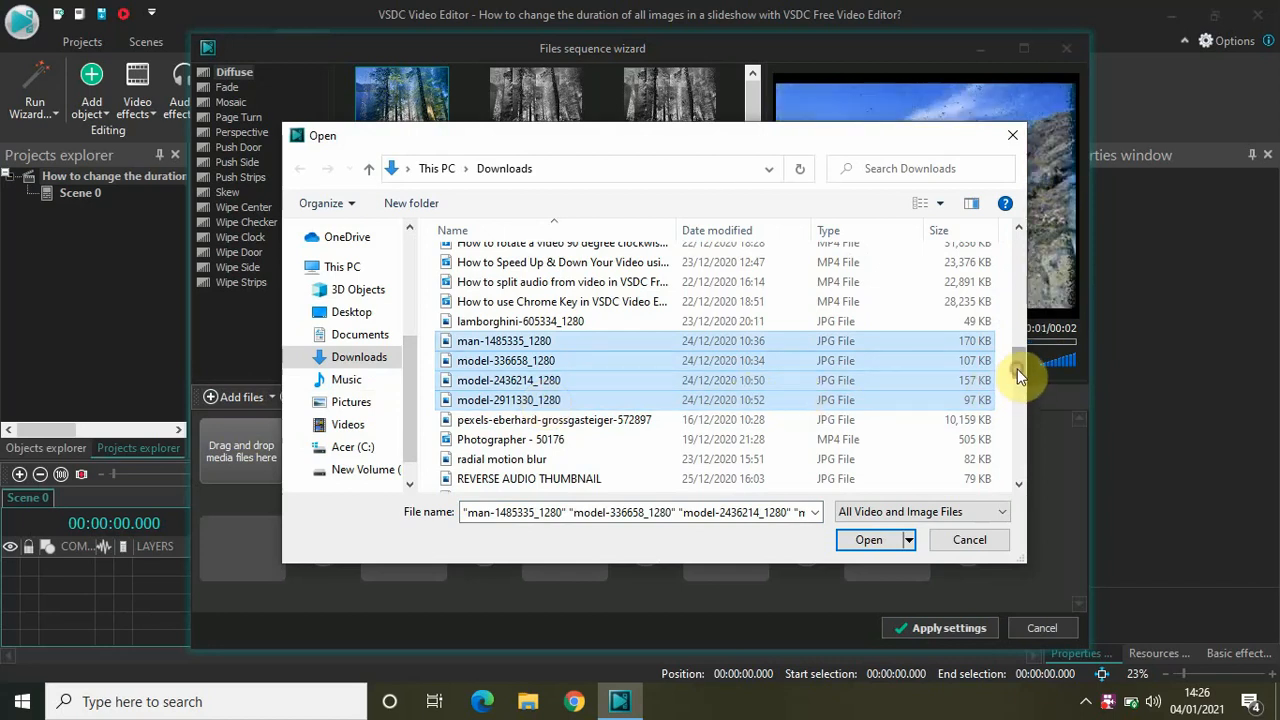
drag(1018, 375, 1019, 317)
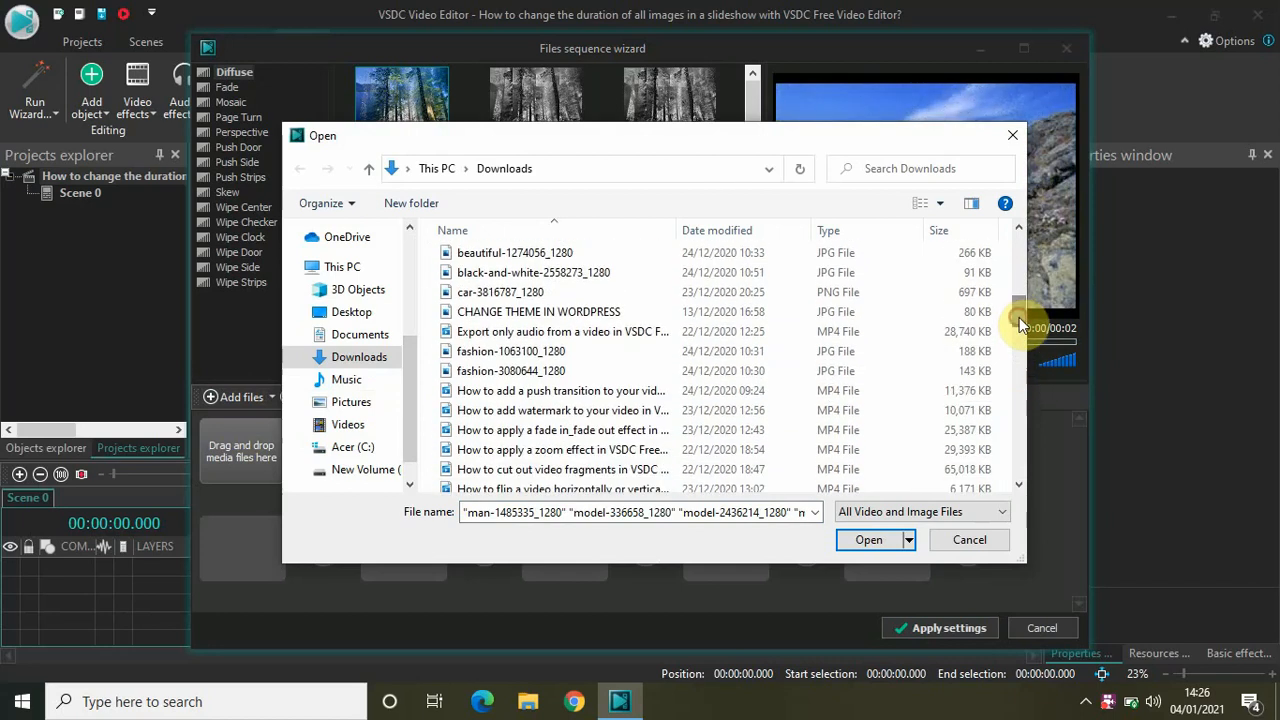
ctrl+click(560, 372)
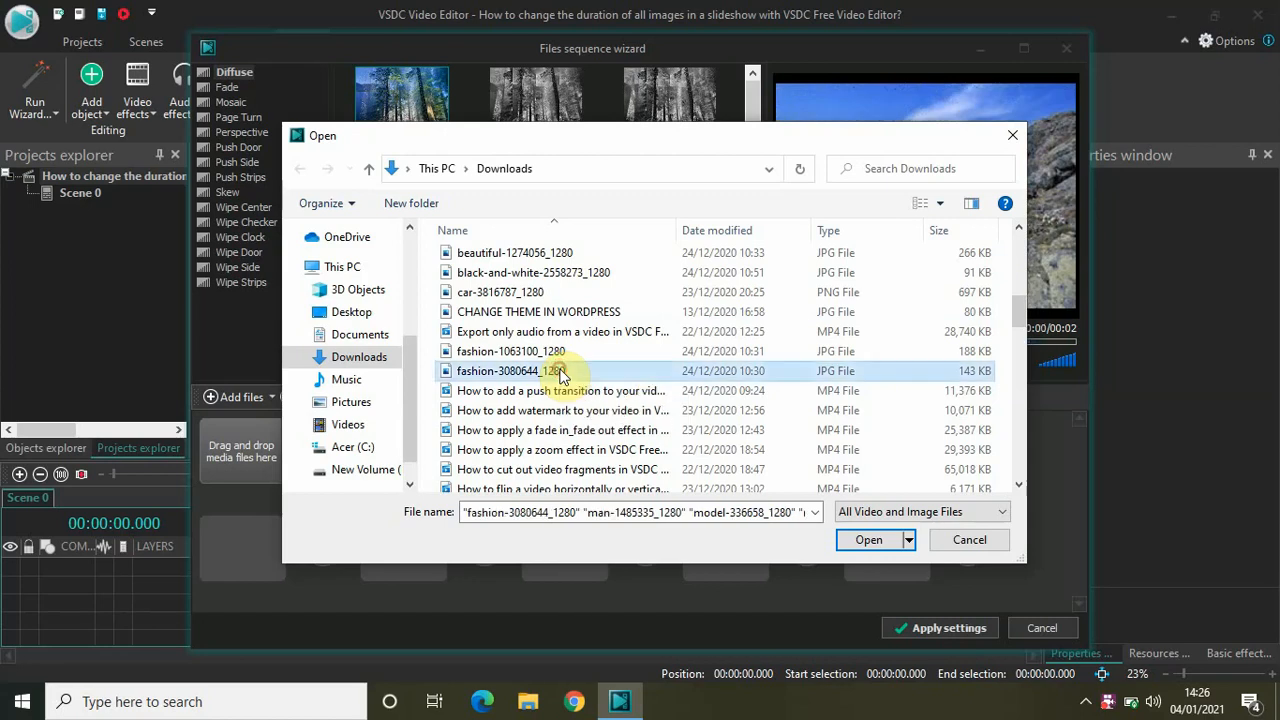
click(862, 540)
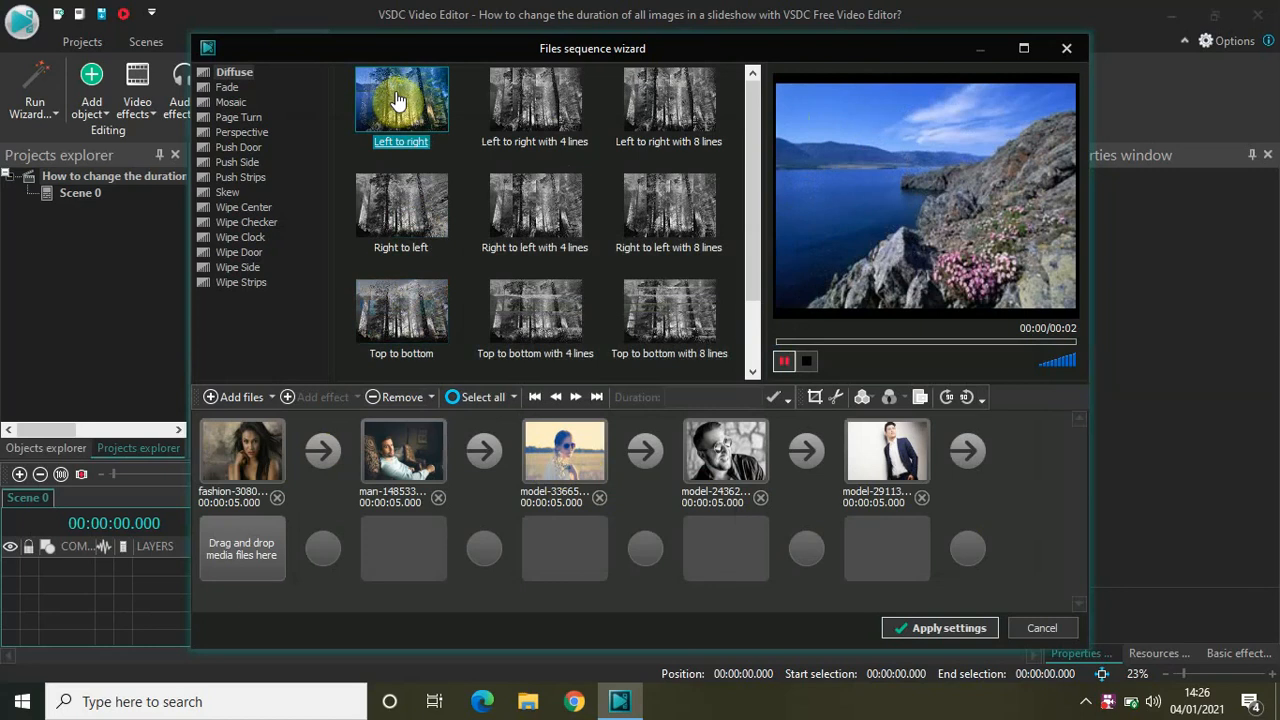
- Add the Diffuse "Left to right" transition between each pair of neighbouring images and apply the slideshow settings
drag(397, 101, 324, 450)
drag(402, 108, 476, 450)
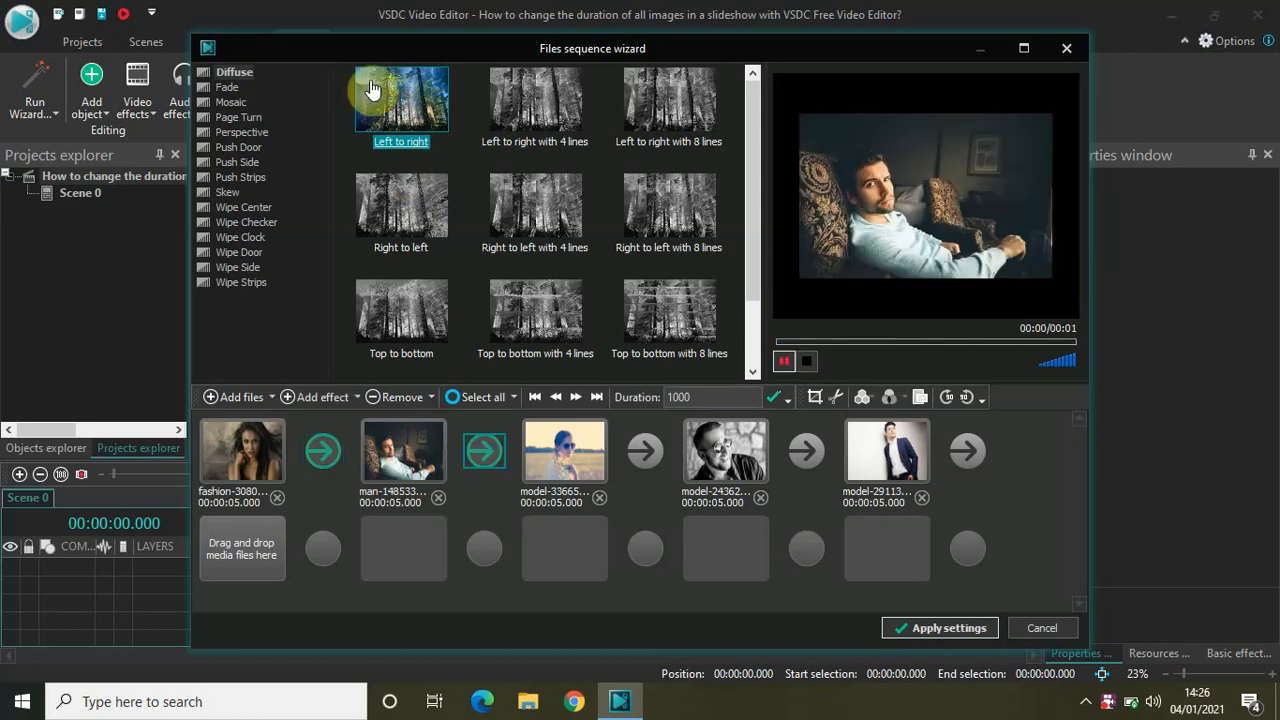
drag(371, 86, 645, 450)
drag(420, 63, 806, 451)
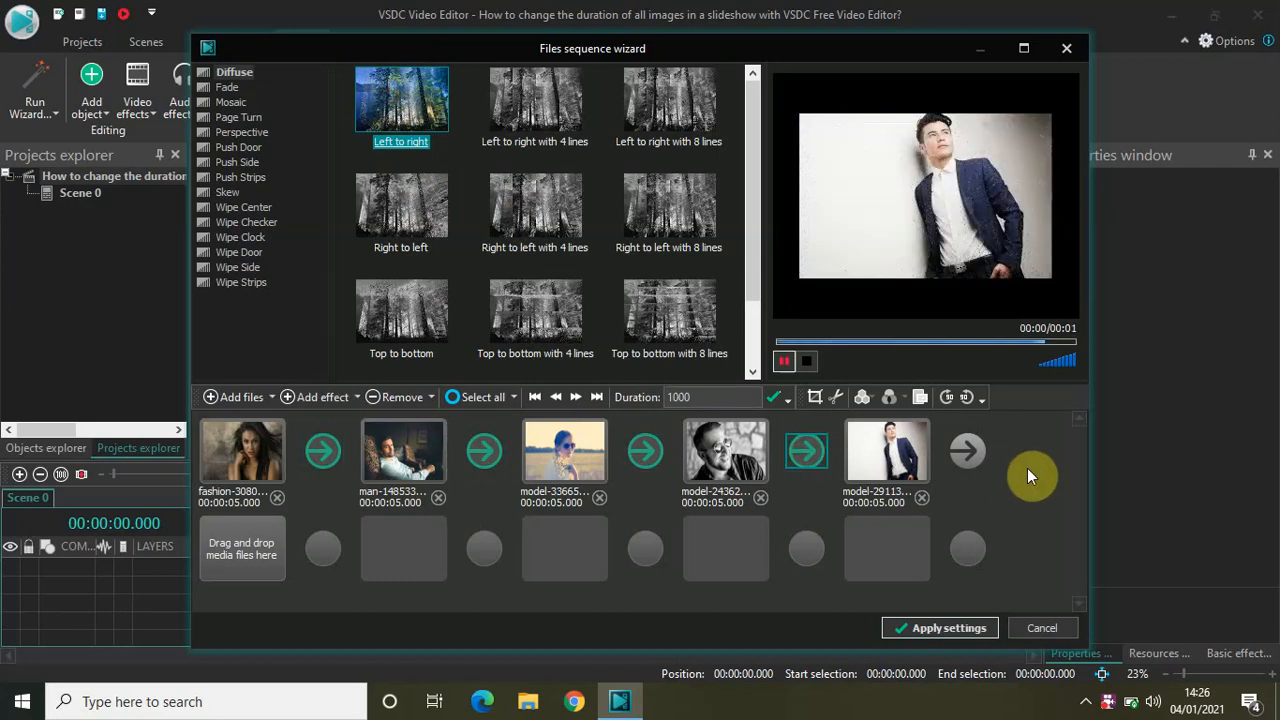
click(935, 627)
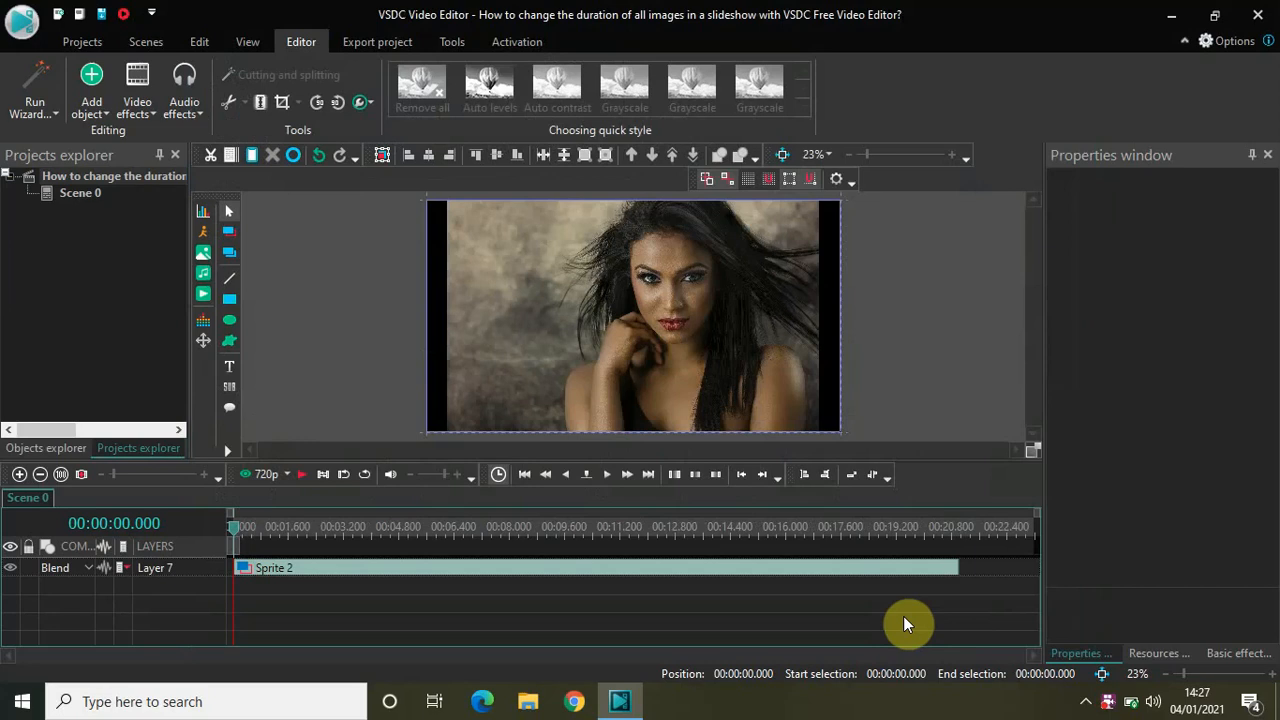
- Preview the slideshow and return the playhead to the start of the timeline
key(space)
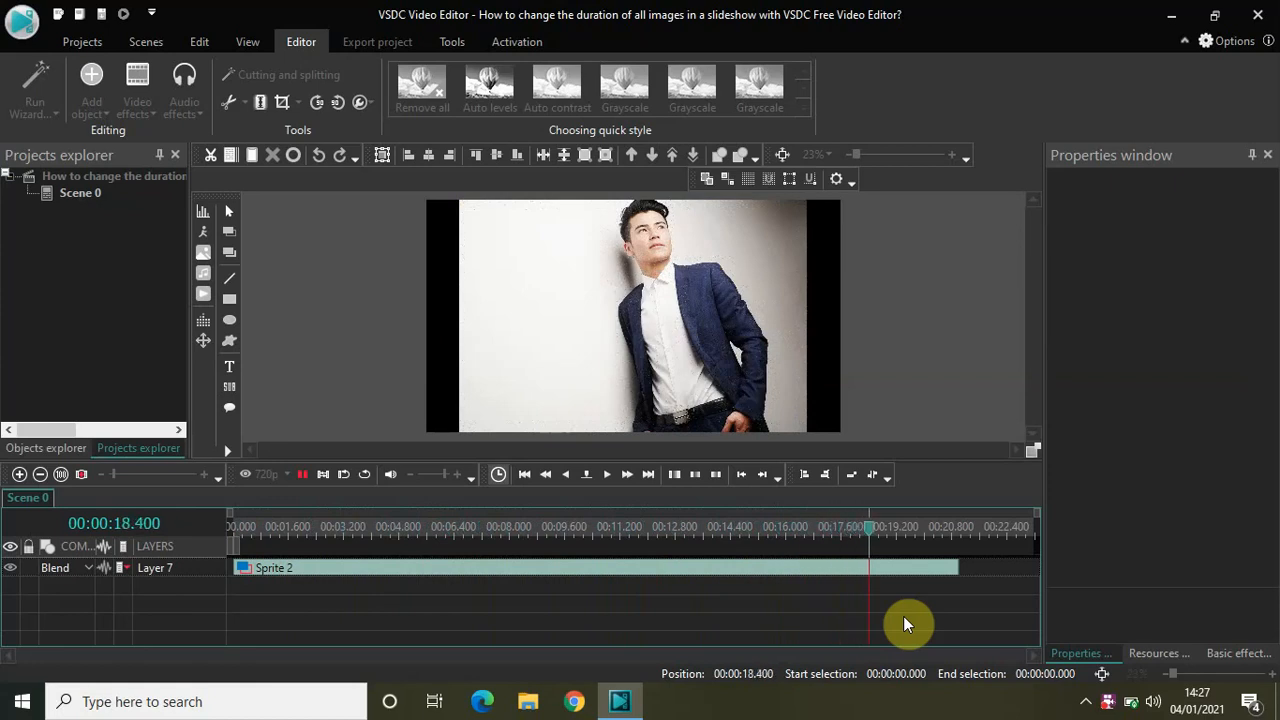
key(space)
drag(871, 530, 165, 540)
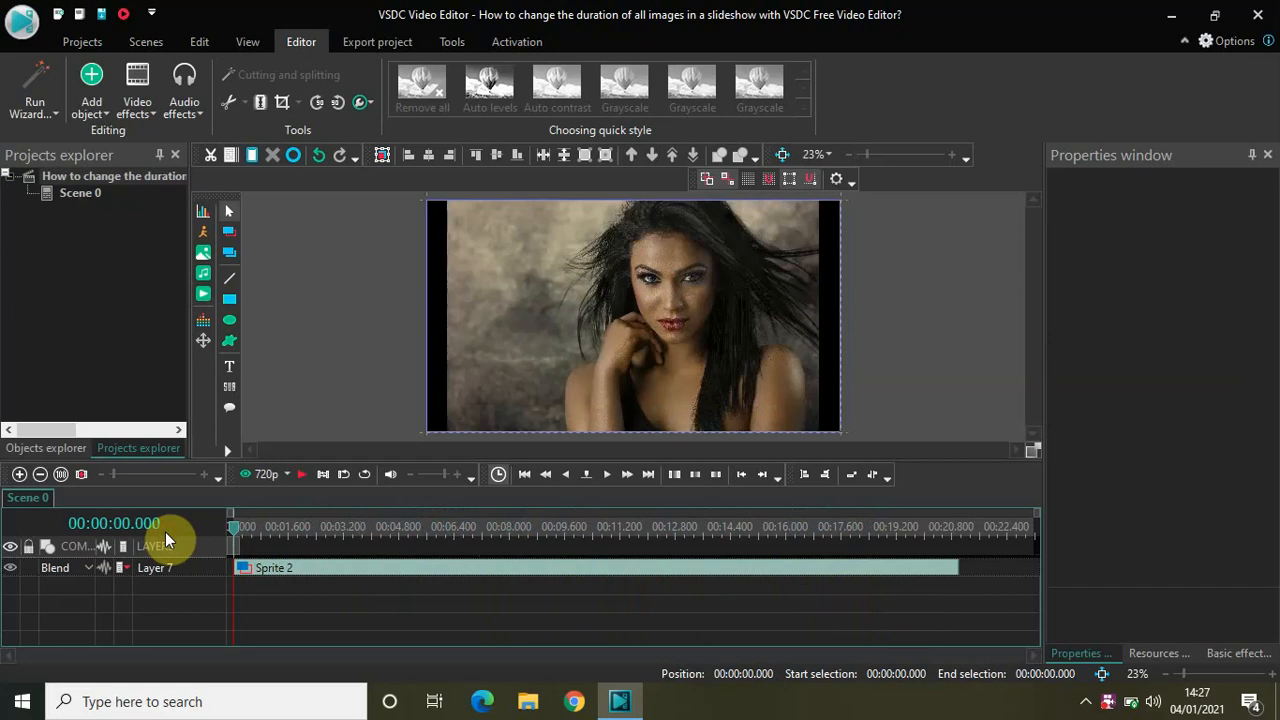
- Open the slideshow sprite, check the drawing duration of its first three images, and return to Scene 0
double_click(557, 580)
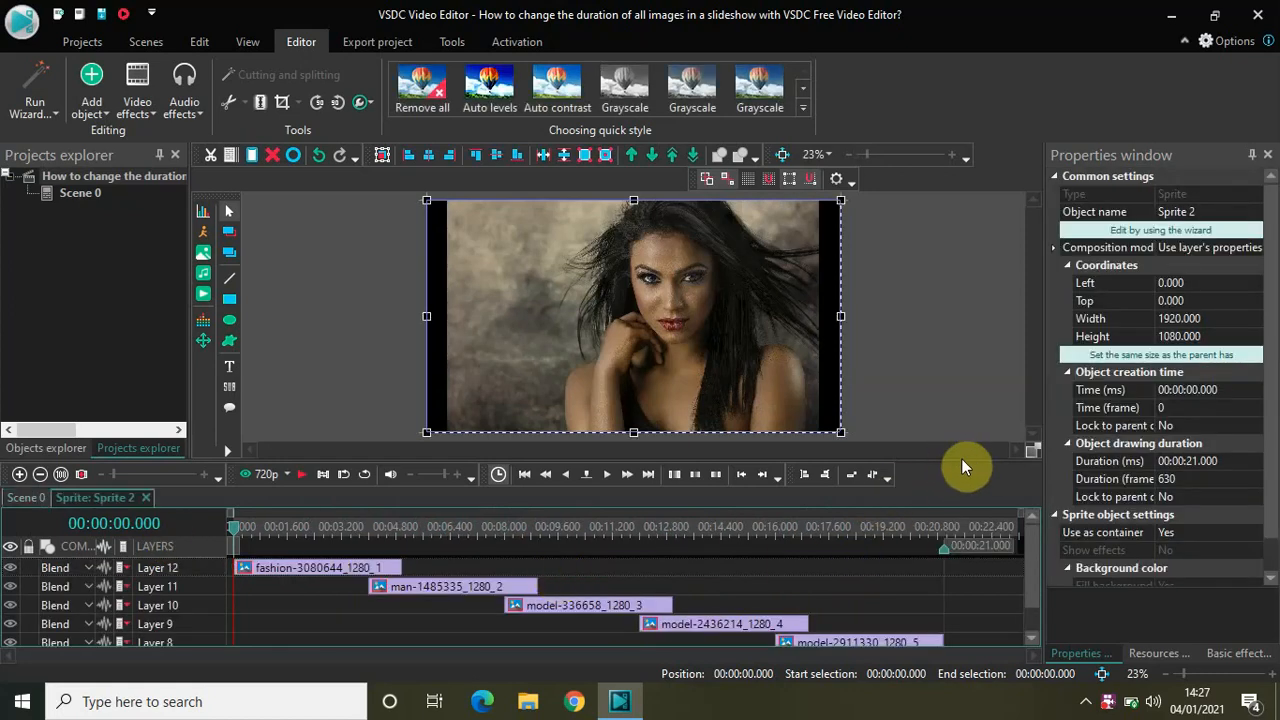
drag(961, 459, 957, 389)
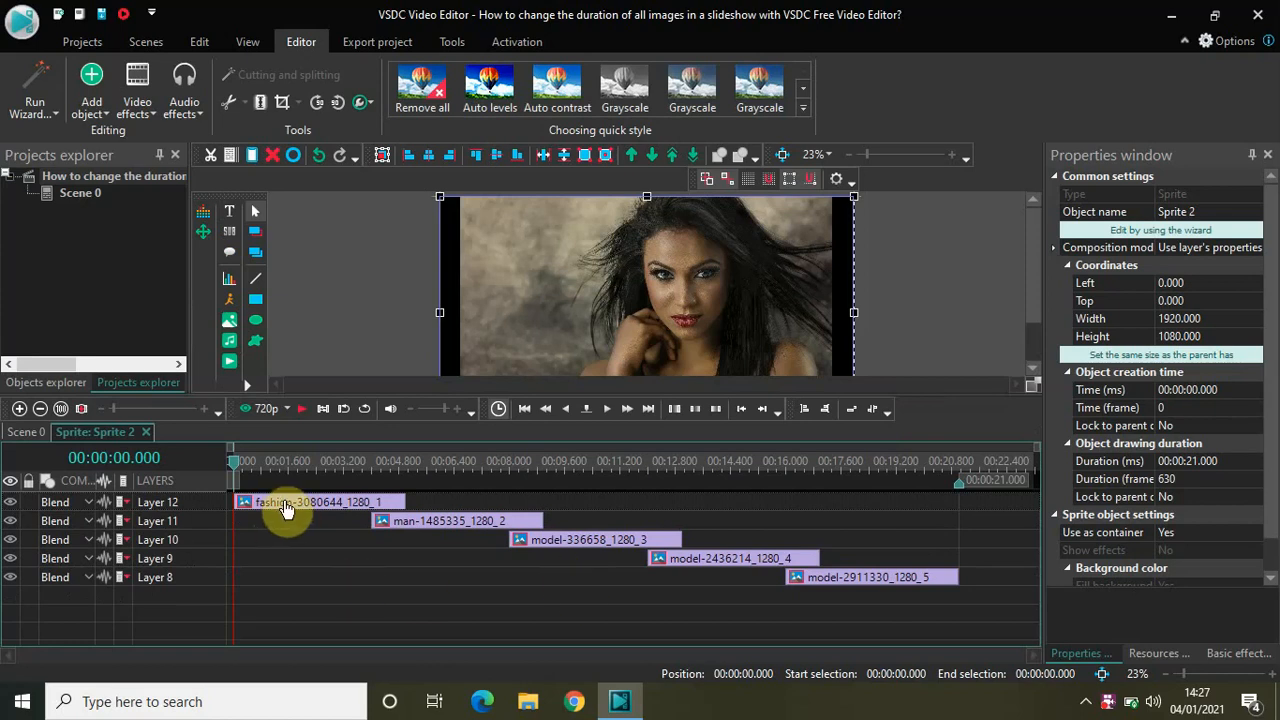
mouse_move(285, 507)
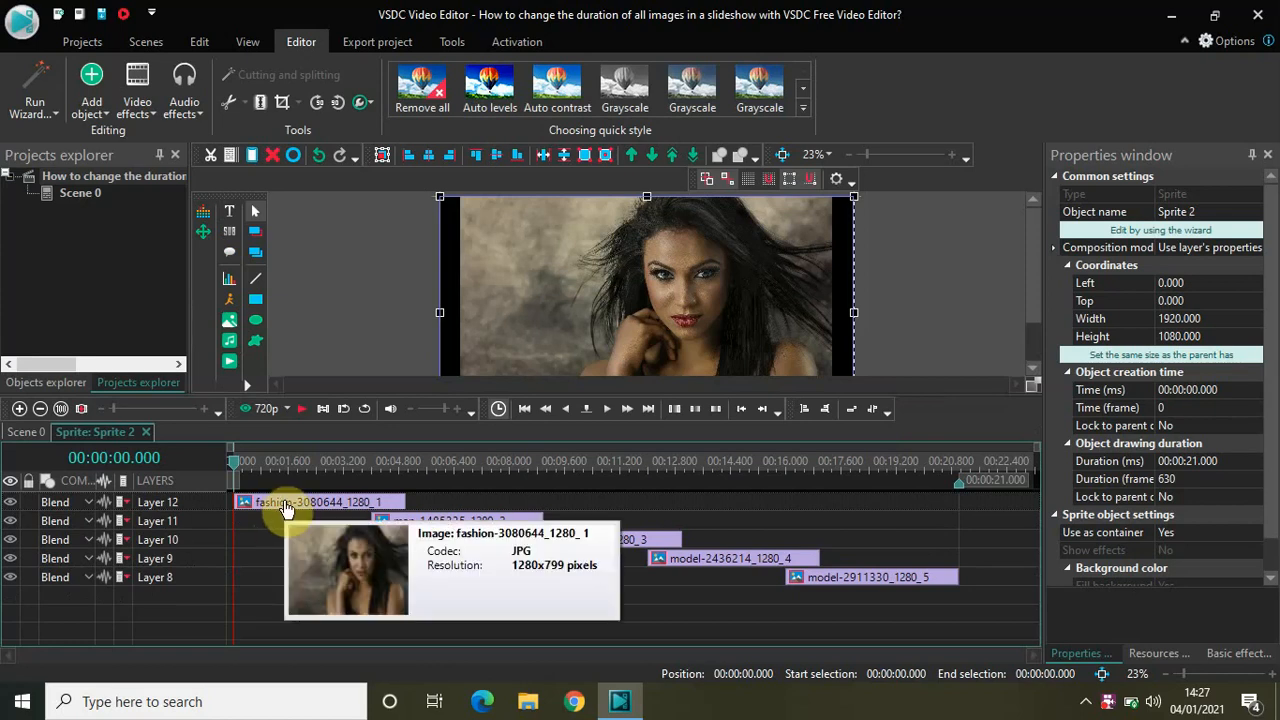
click(285, 507)
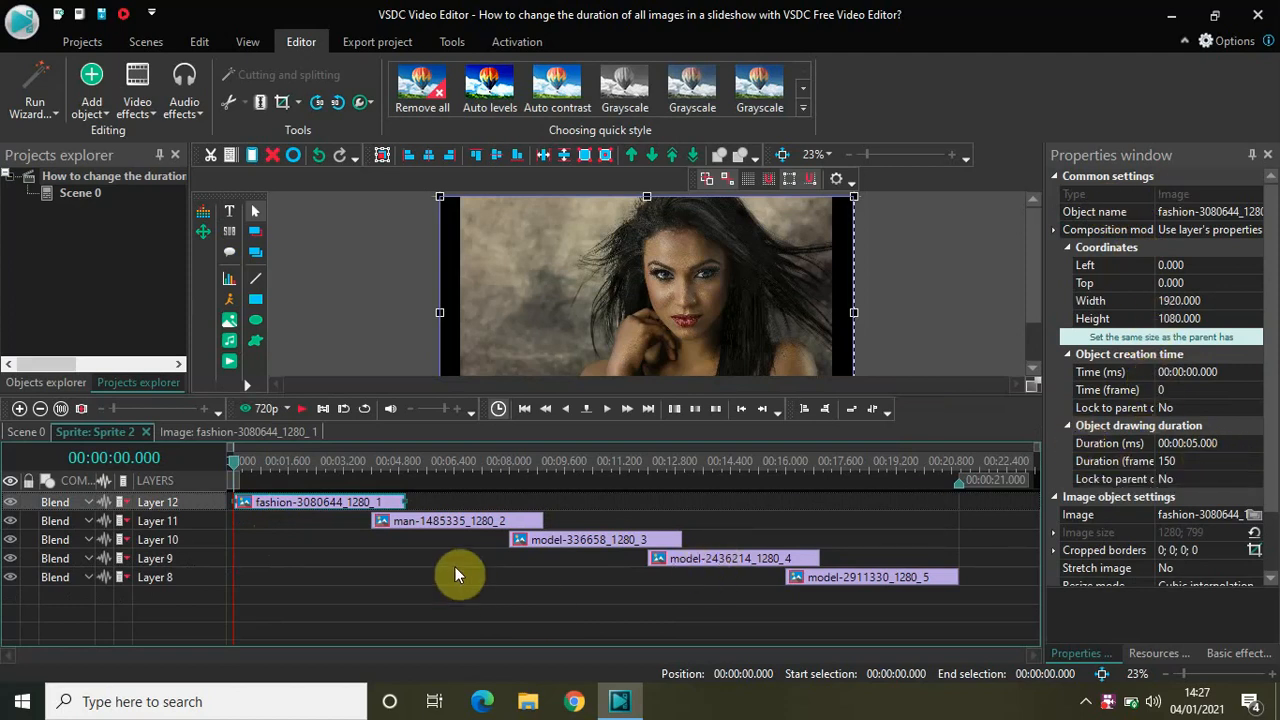
click(443, 524)
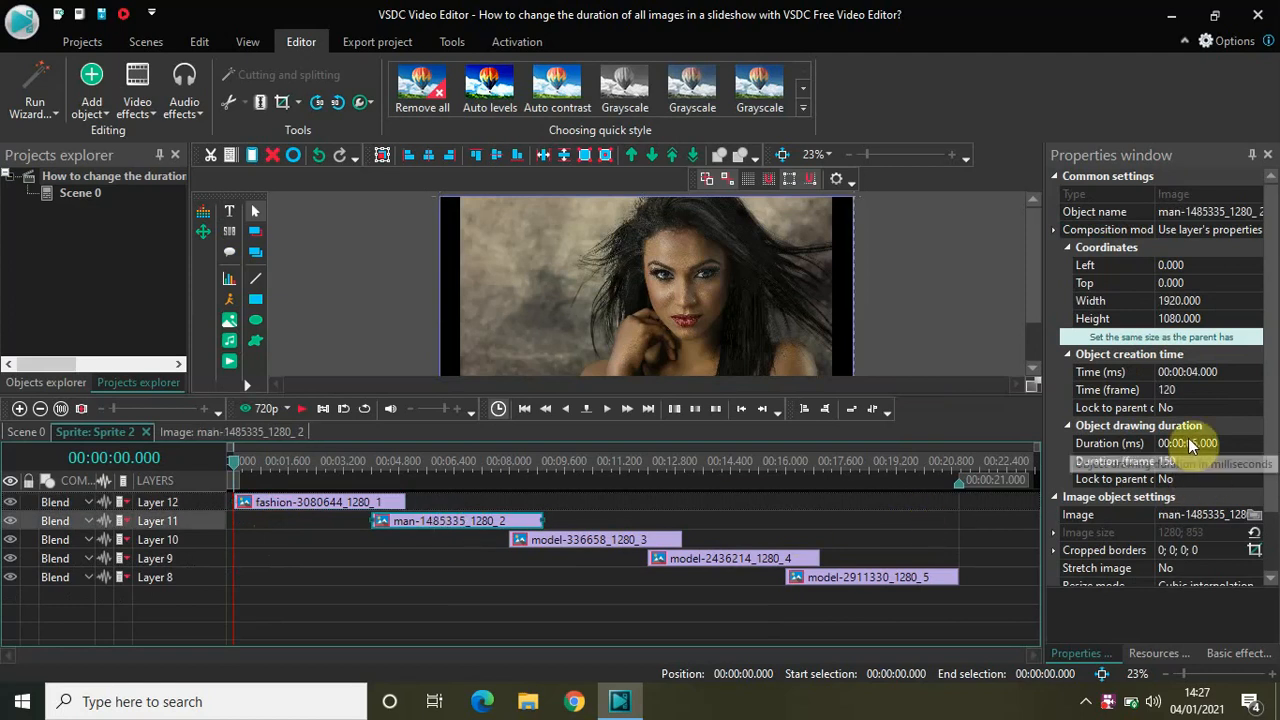
click(605, 543)
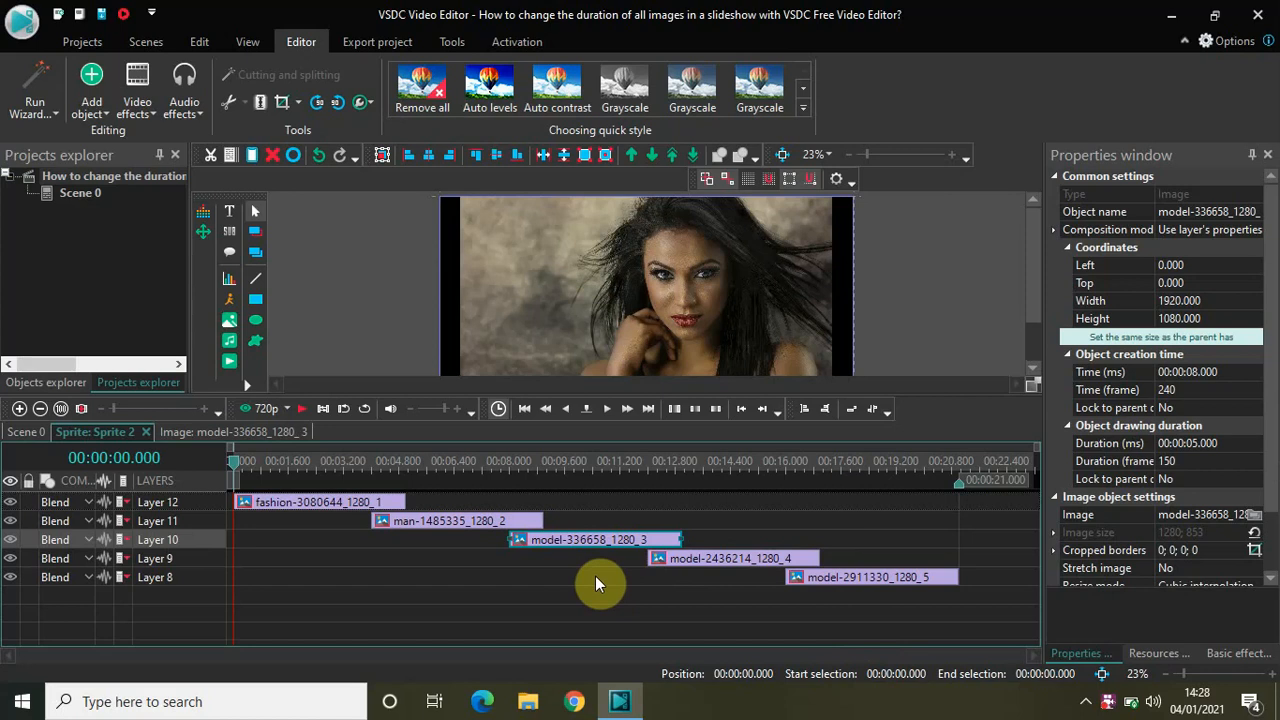
click(25, 432)
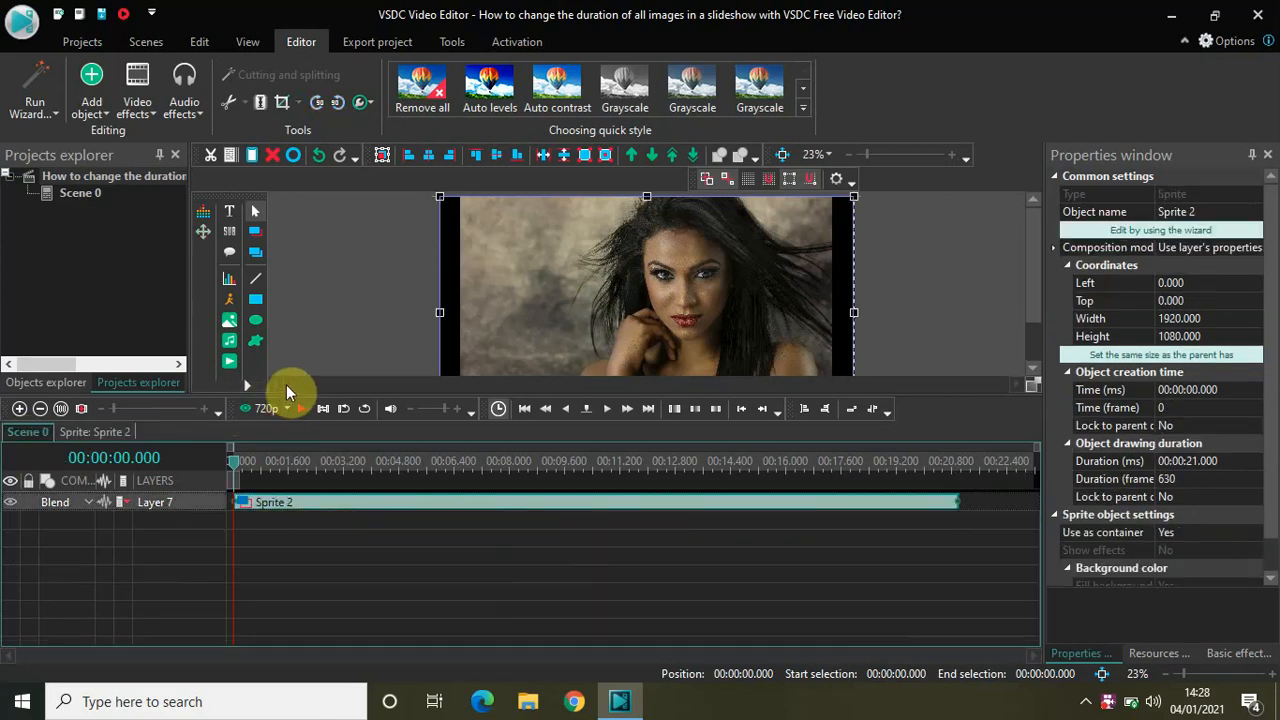
click(334, 373)
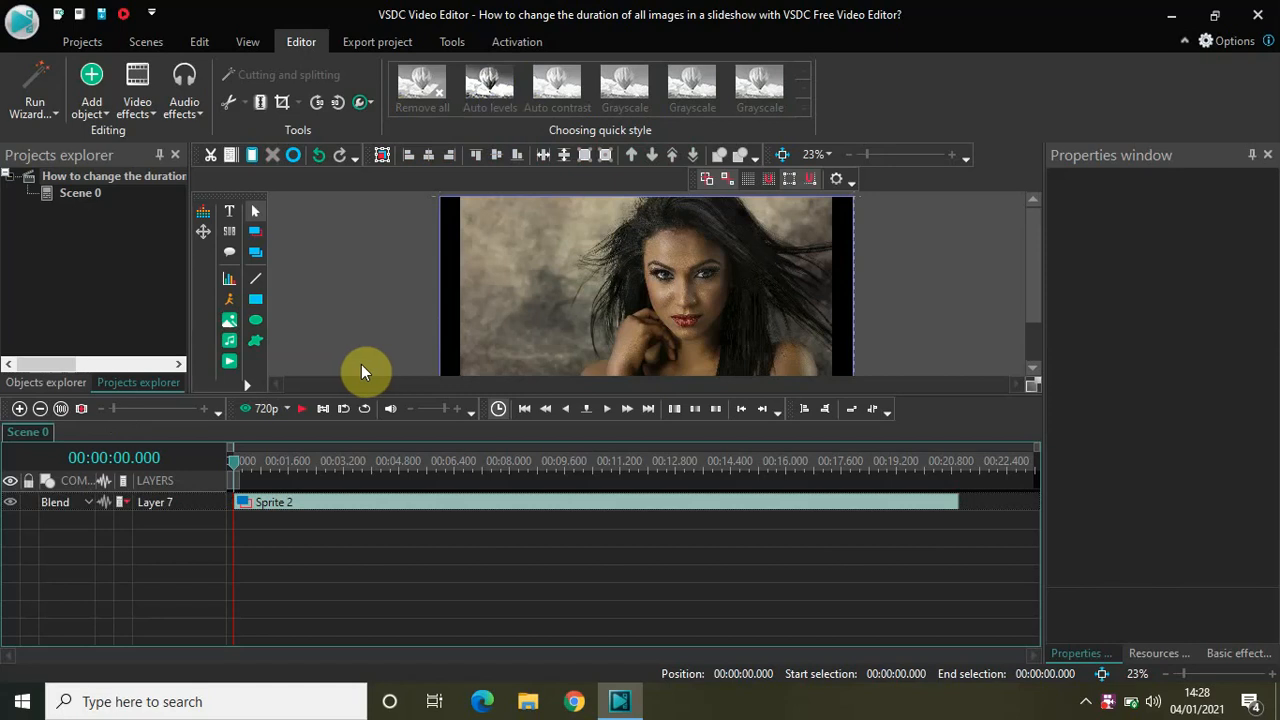
- Edit the slideshow sprite in the wizard, setting the duration of all its images to 3000 ms, and apply the settings
click(394, 509)
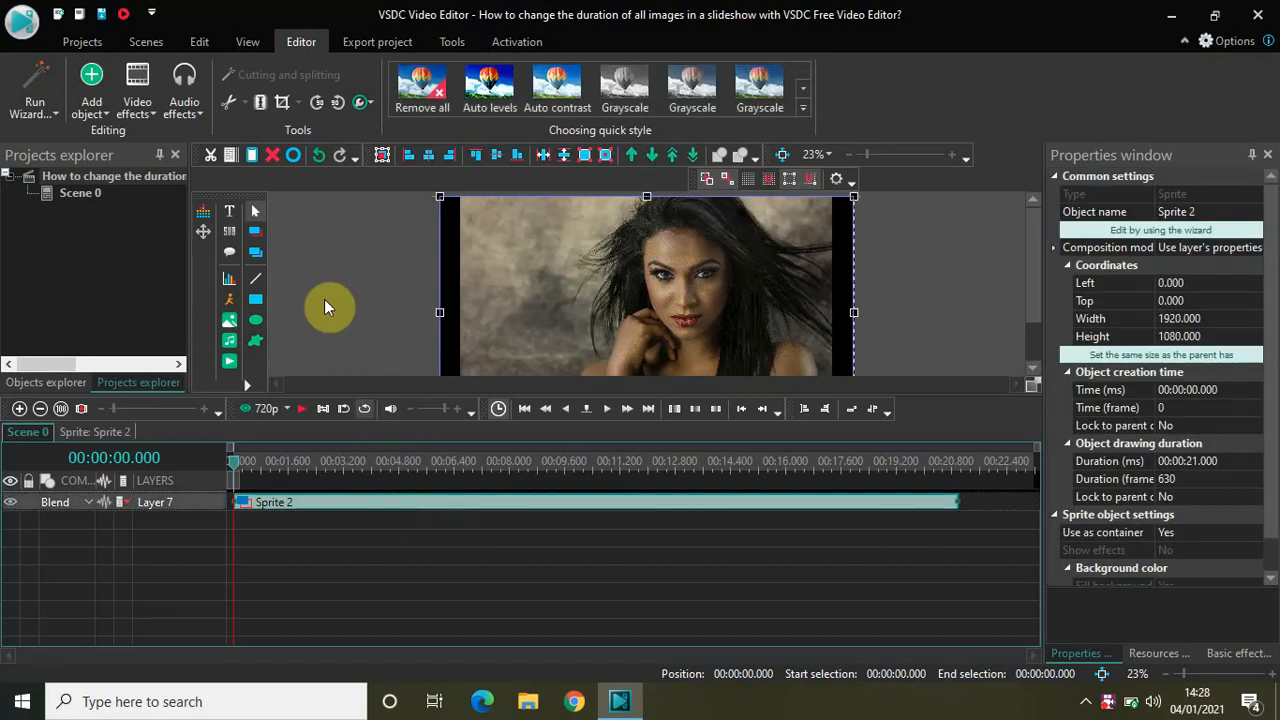
click(34, 112)
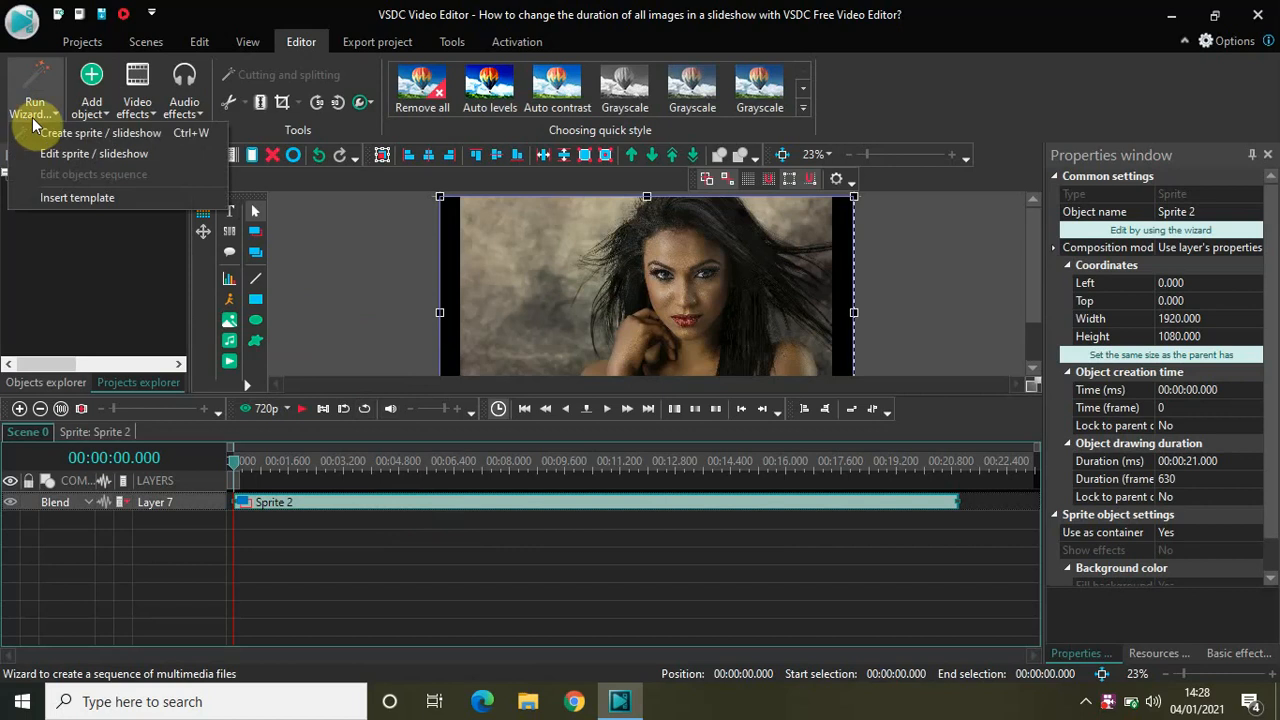
click(106, 154)
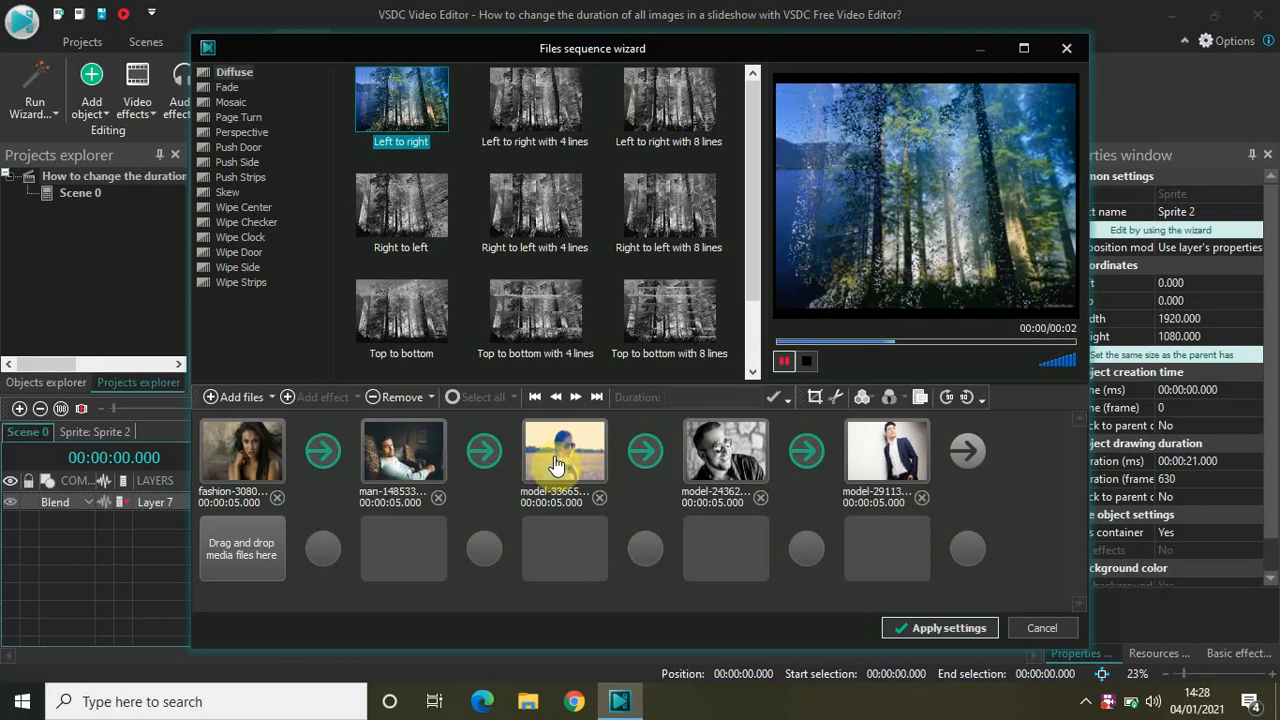
click(231, 455)
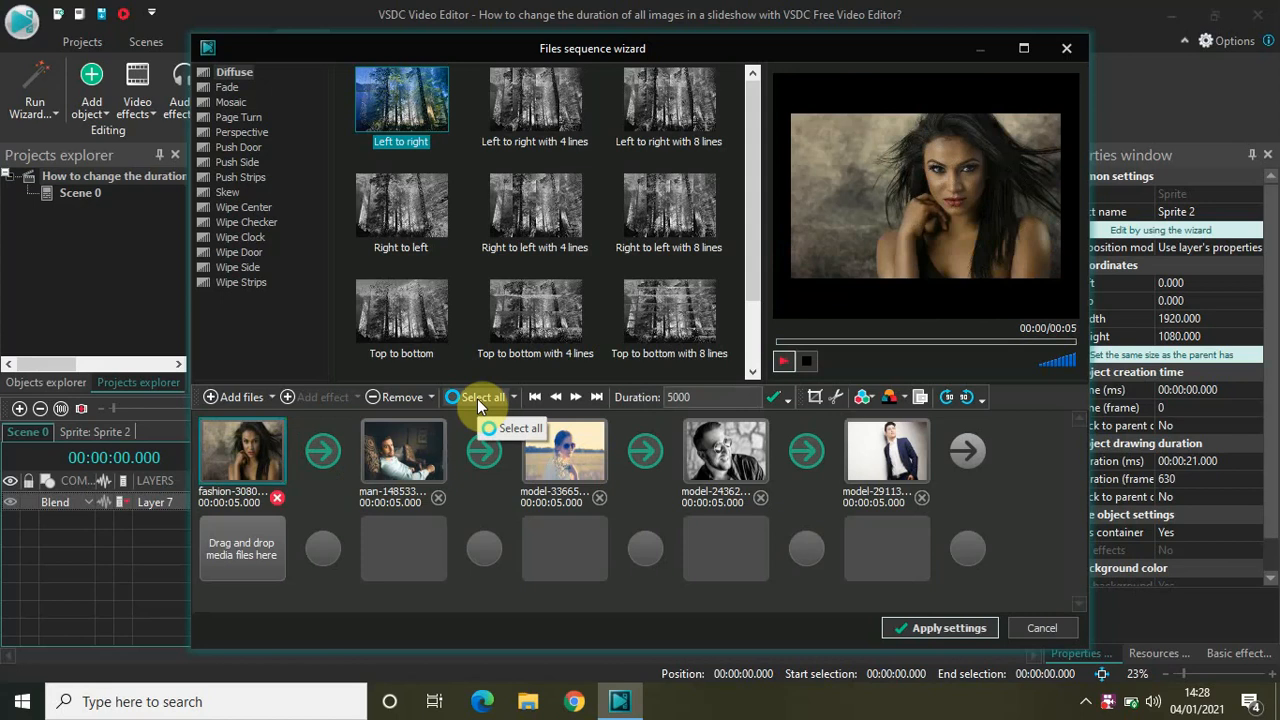
click(477, 398)
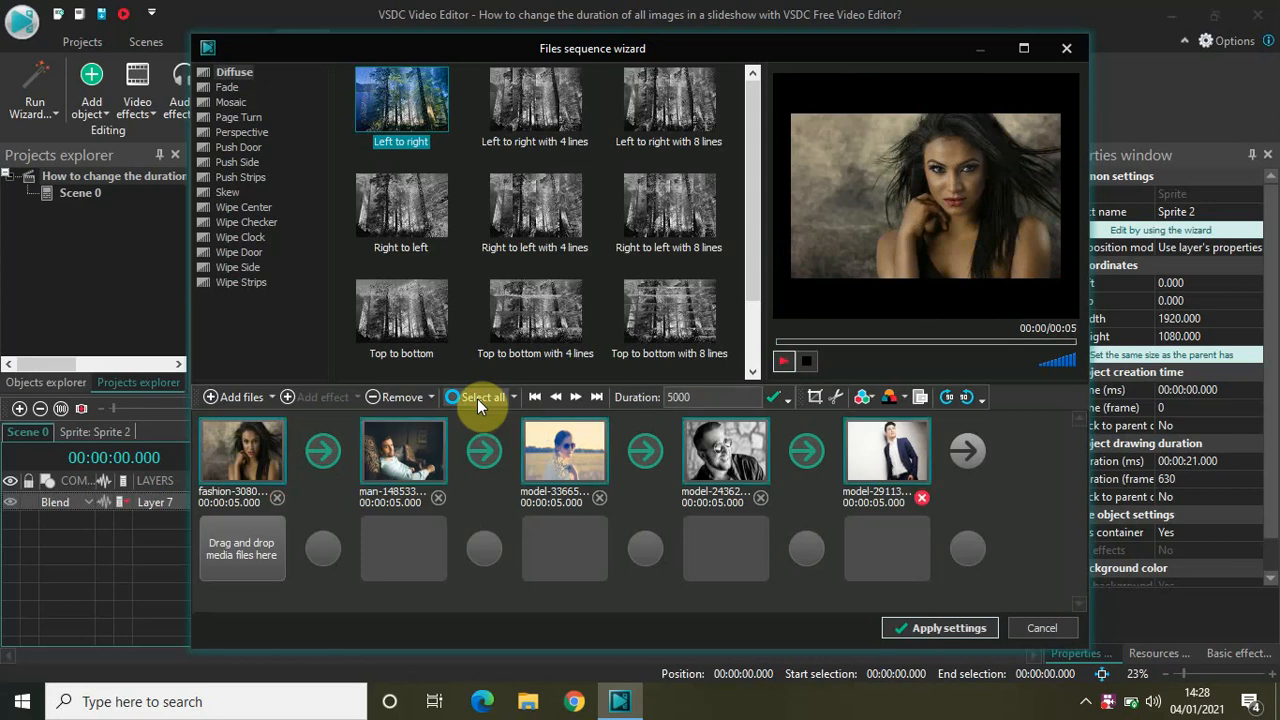
double_click(705, 398)
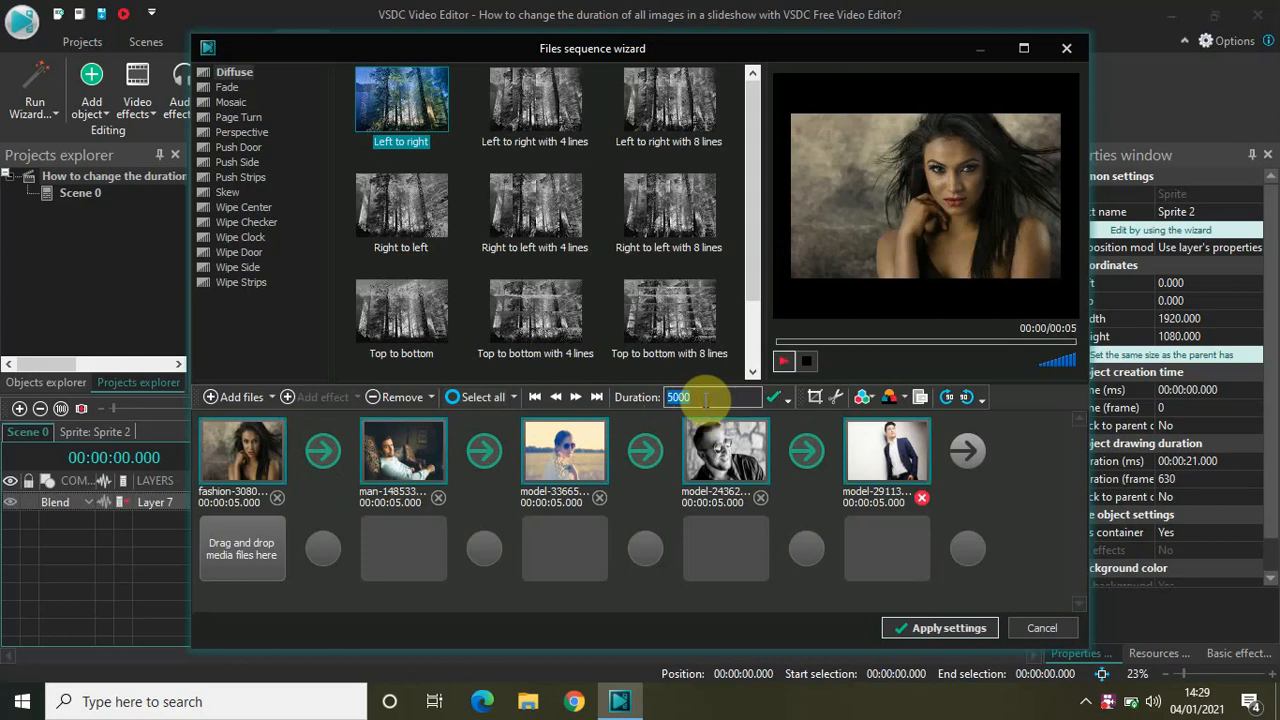
text(3000)
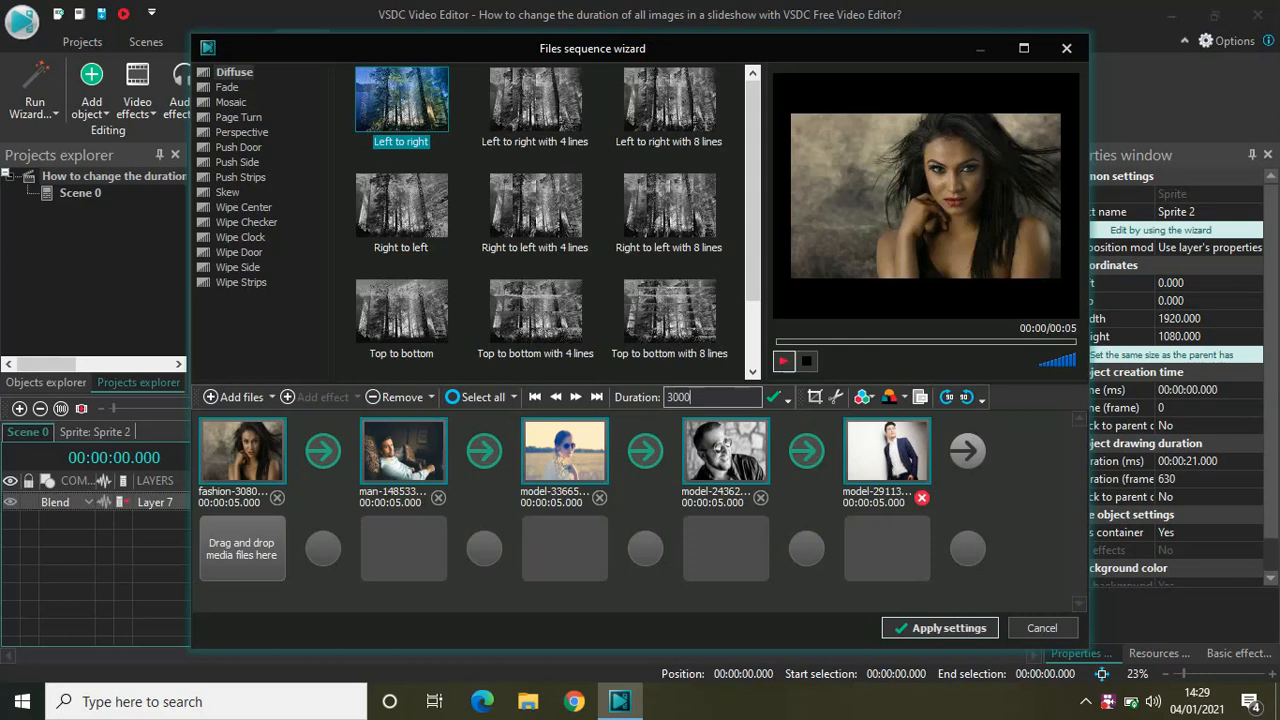
click(773, 397)
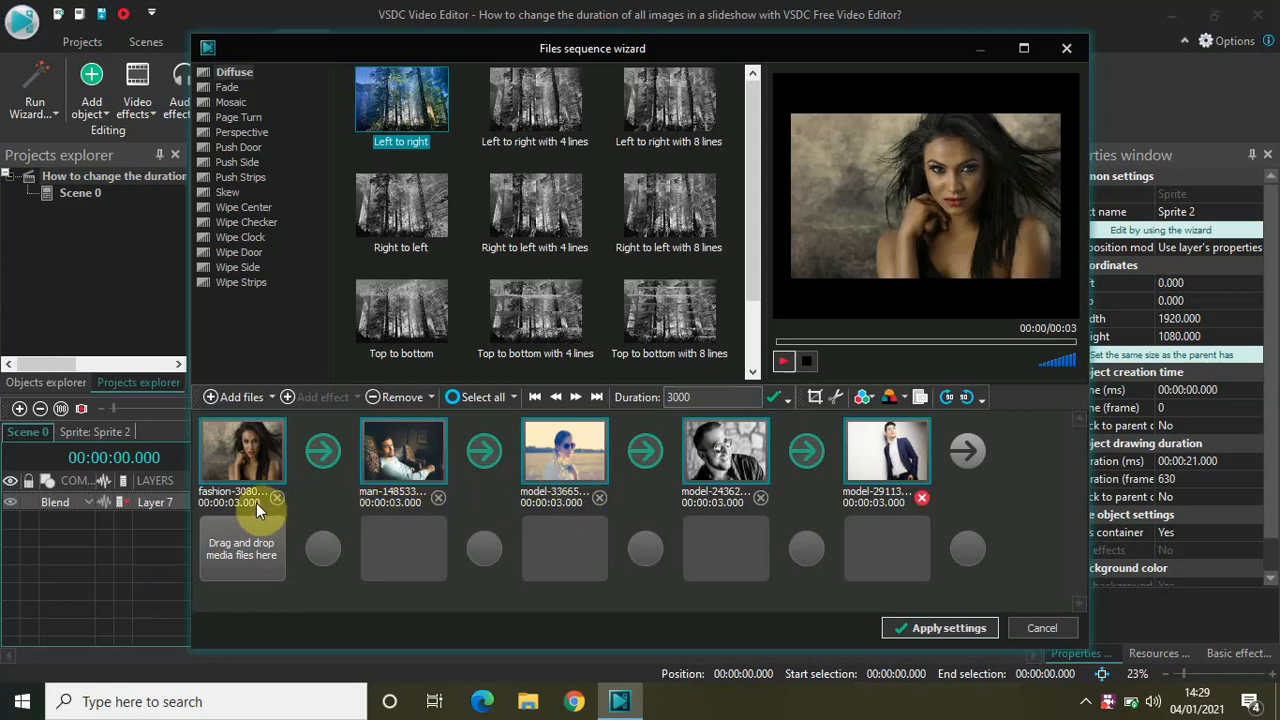
click(944, 628)
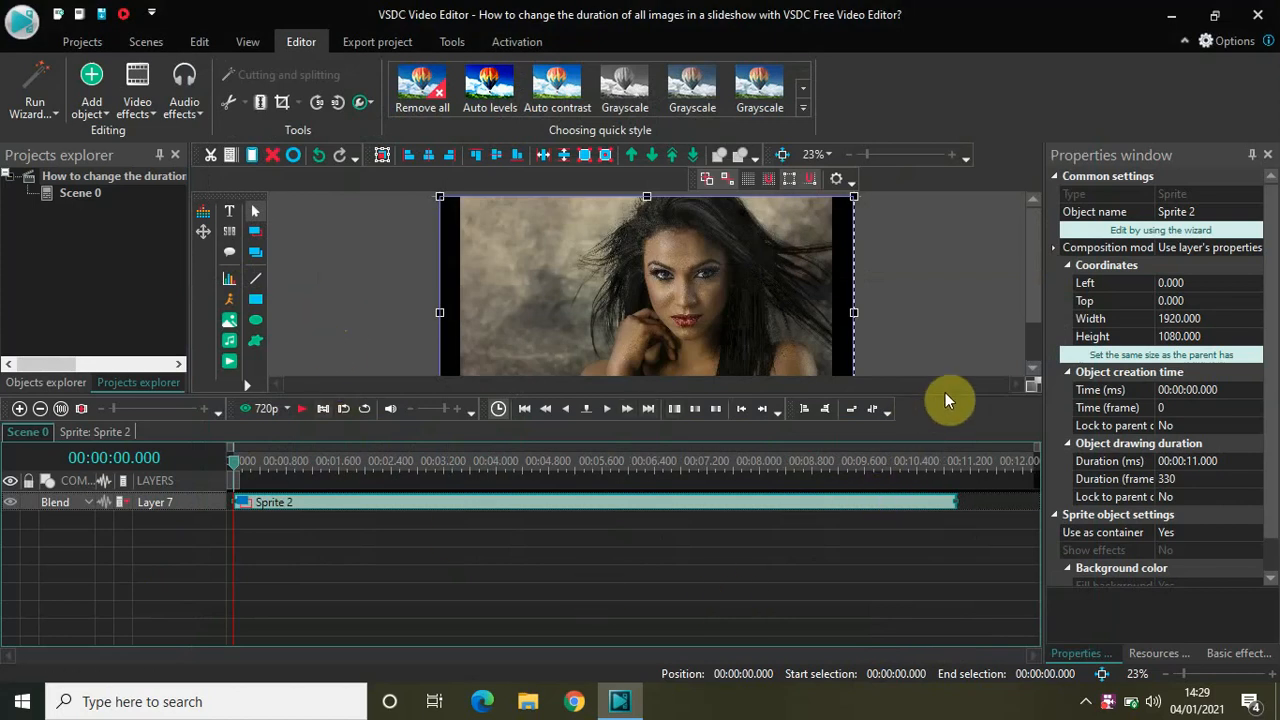
- Enlarge the preview area and play the slideshow to review the shortened image durations
drag(951, 394, 951, 484)
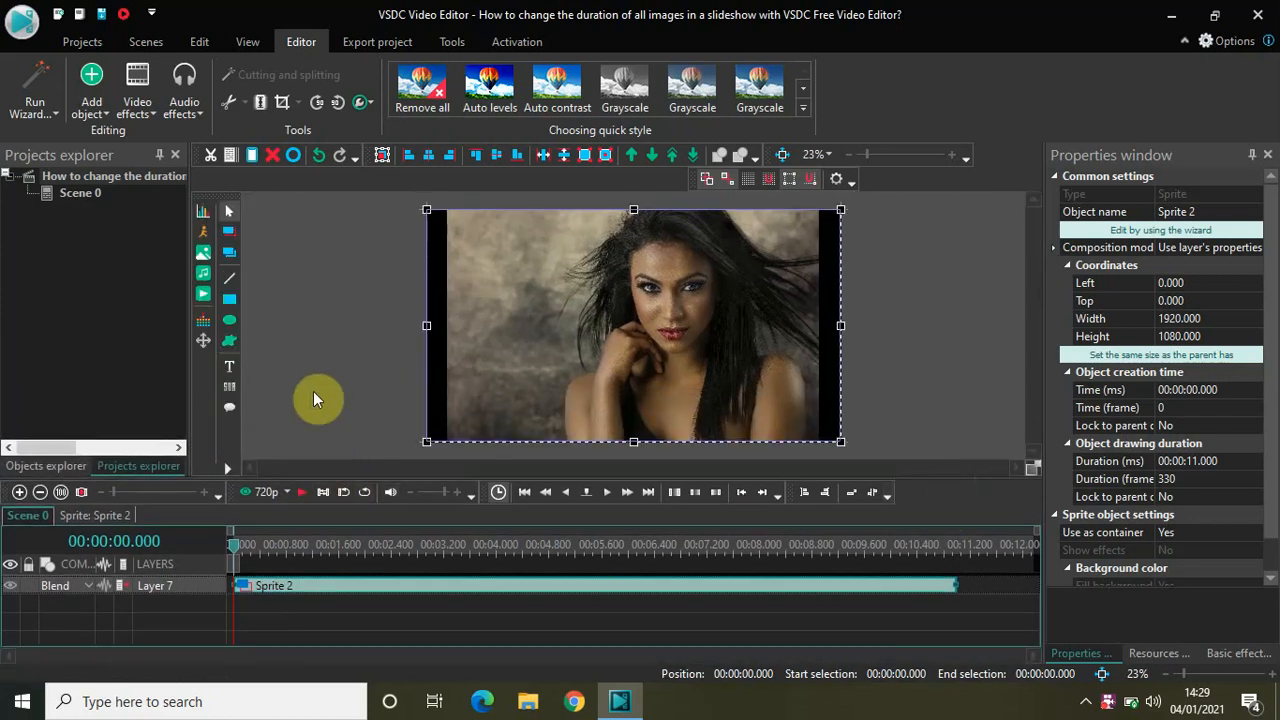
key(space)
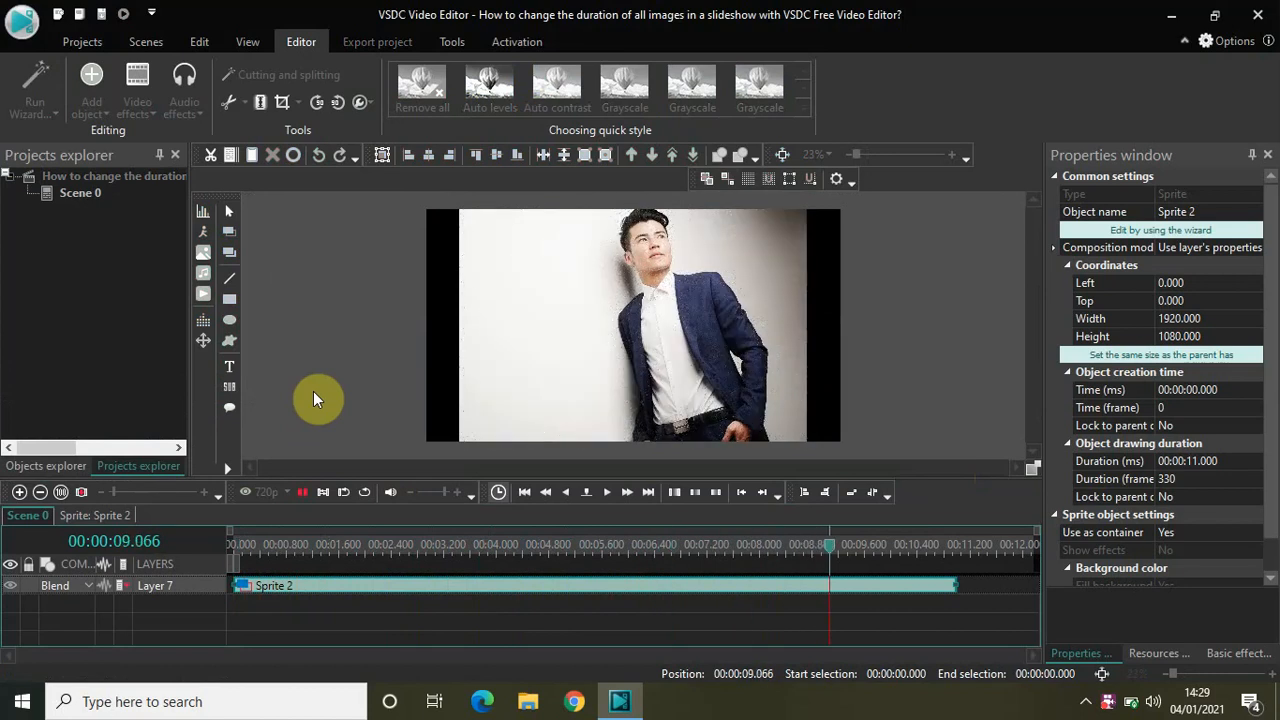
key(space)
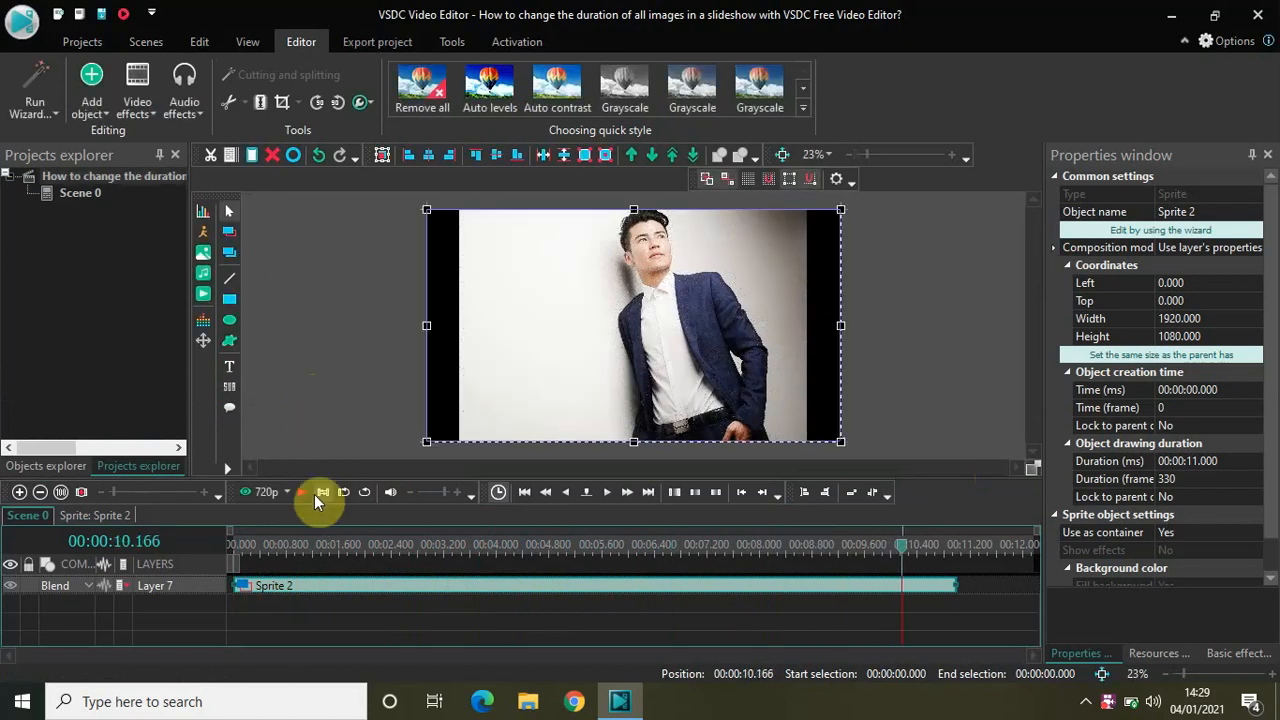
- Open the edited sprite and verify the new drawing duration of the first three images in its layers
double_click(385, 593)
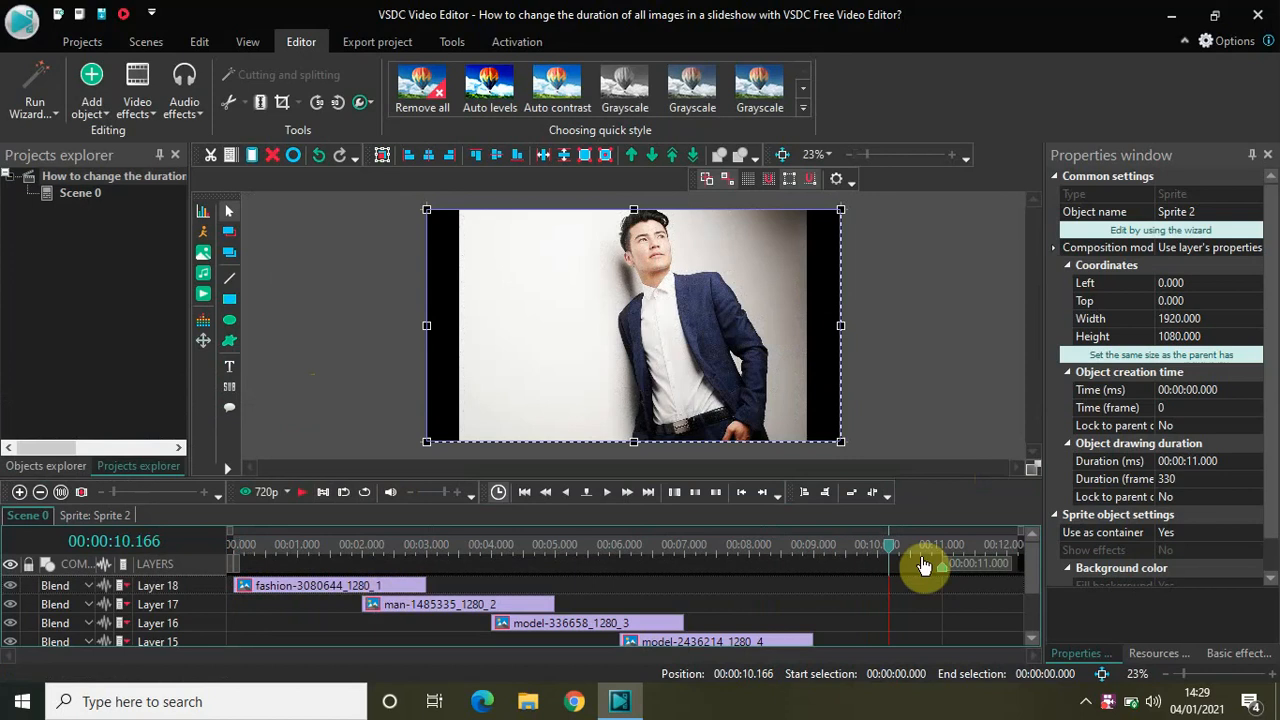
drag(968, 476, 966, 352)
click(335, 459)
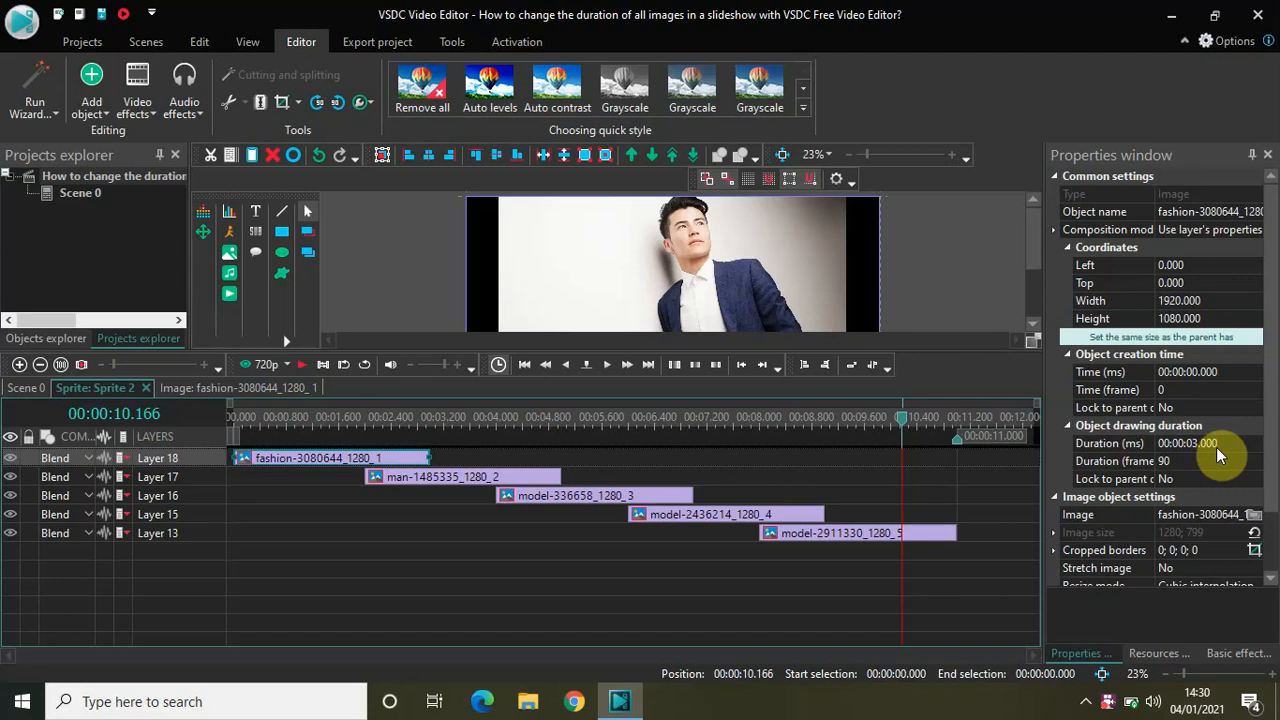
click(474, 477)
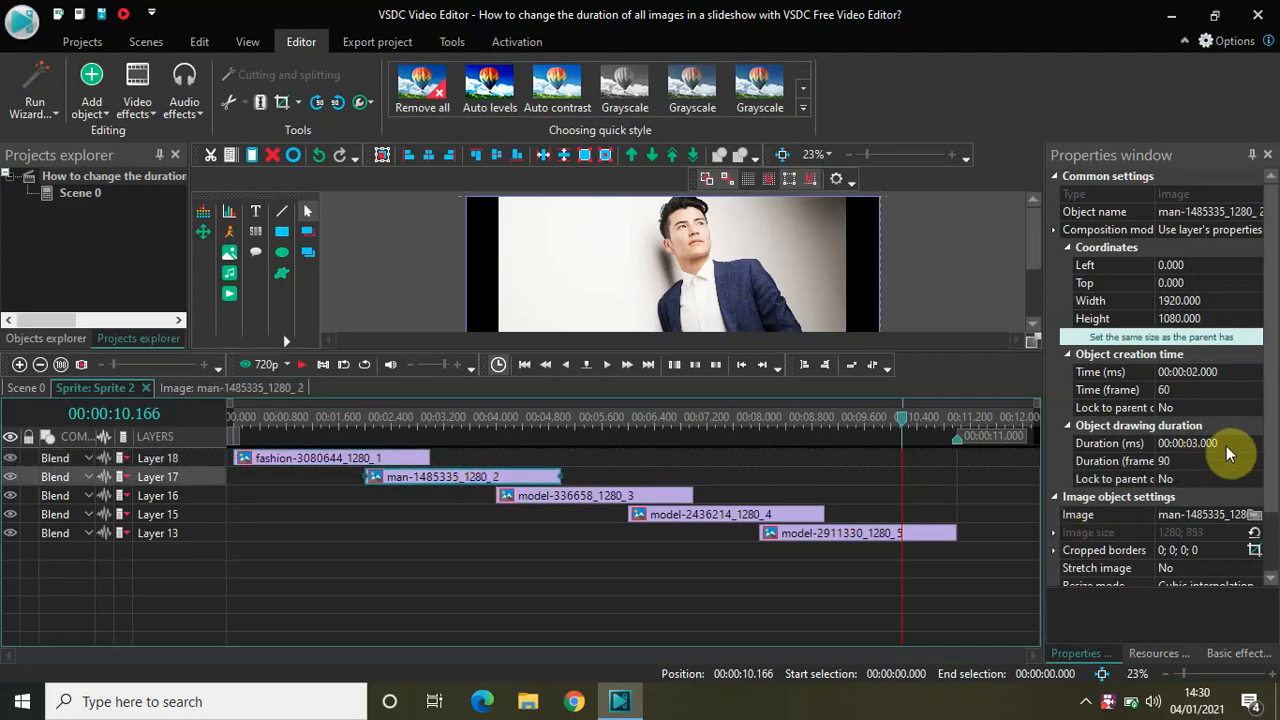
click(620, 497)
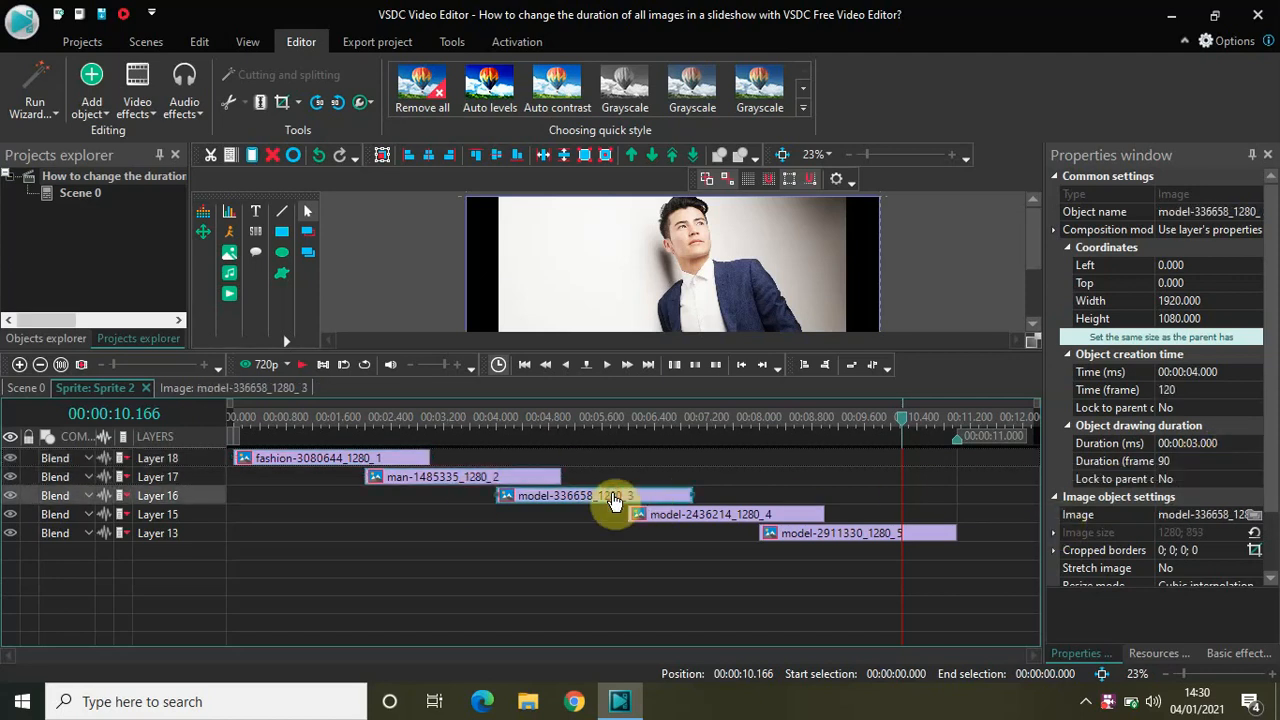